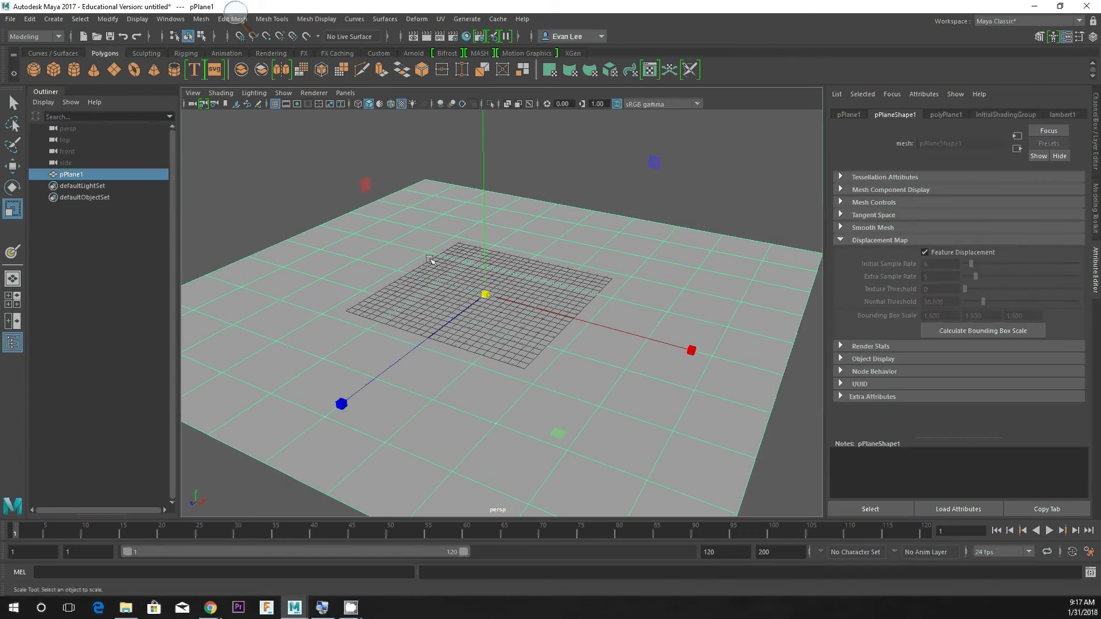
# Replace the existing plane with a new polygon plane at the origin and scale it up uniformly well beyond the grid.
pyautogui.press('Delete')
pyautogui.click(115, 70)
pyautogui.click(485, 294)
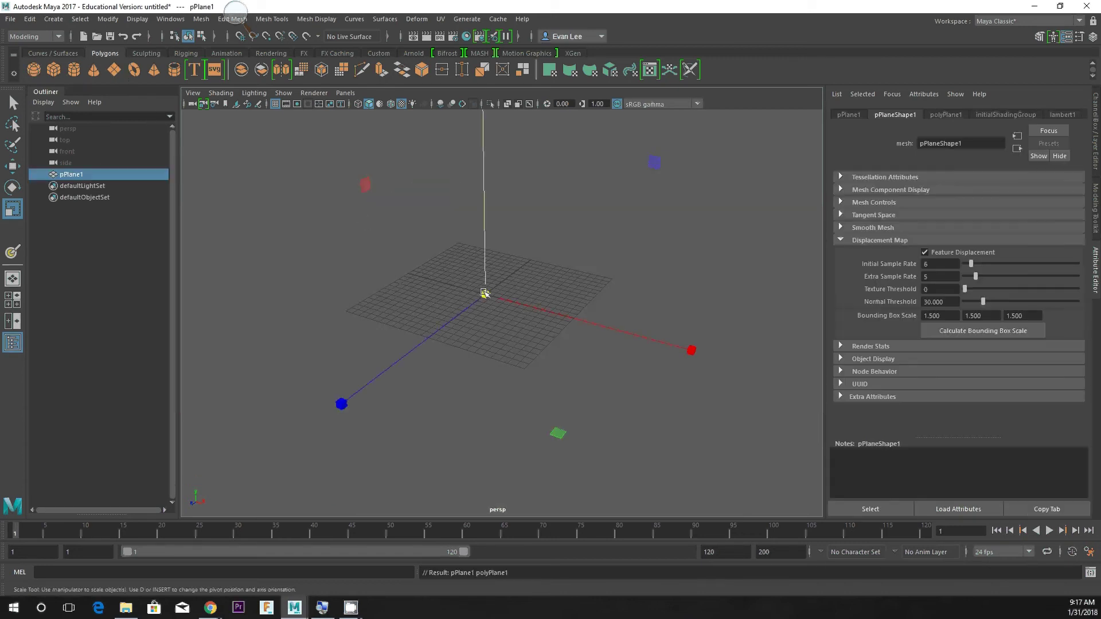
pyautogui.moveTo(485, 294); pyautogui.dragTo(1036, 251)
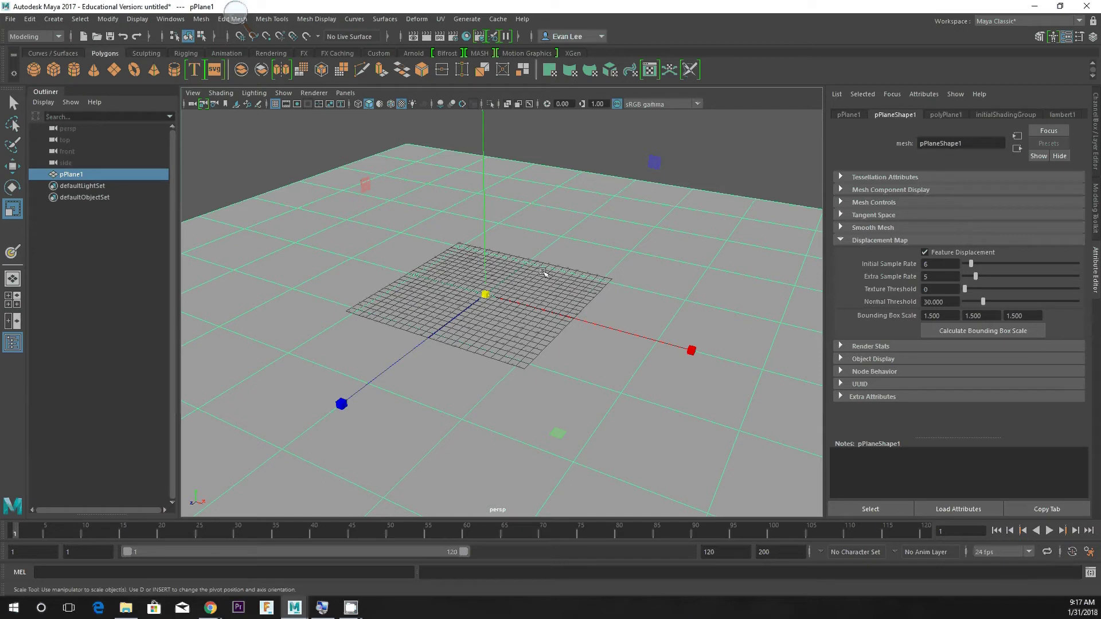
# Switch to the YouTube window in Chrome and play "CG101: What is a Bump Map?" from the beginning.
pyautogui.moveTo(203, 613)
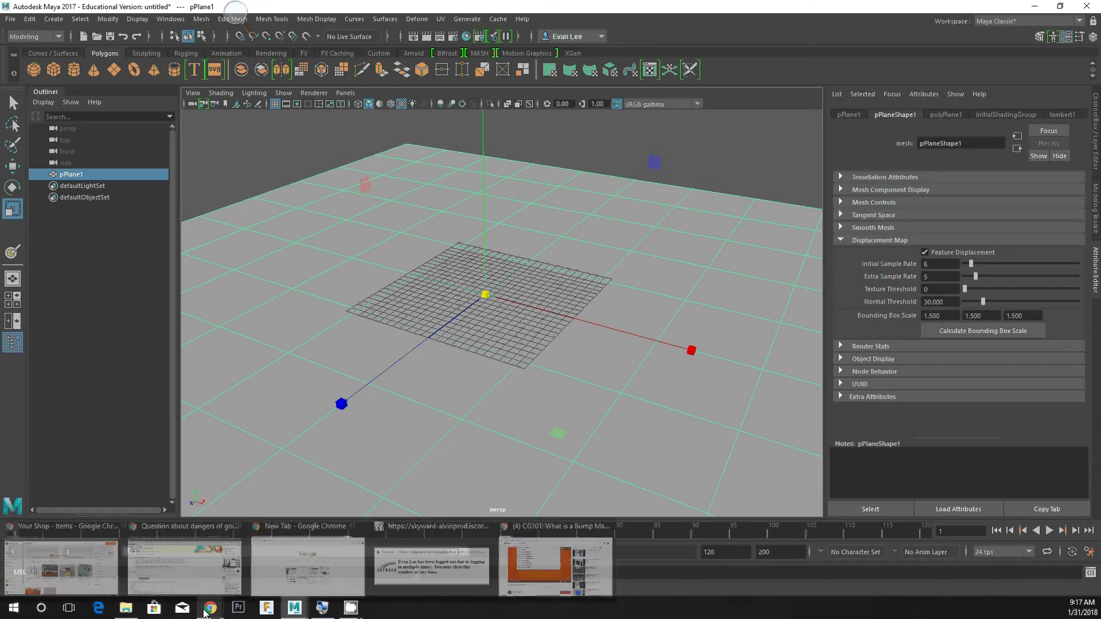
pyautogui.click(534, 564)
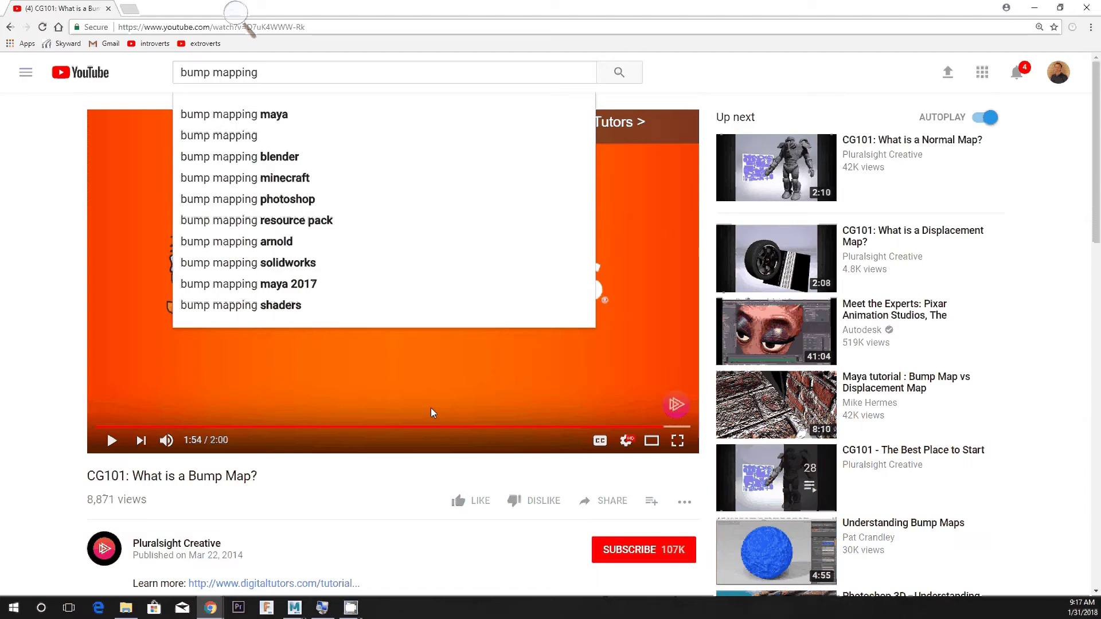
pyautogui.click(97, 427)
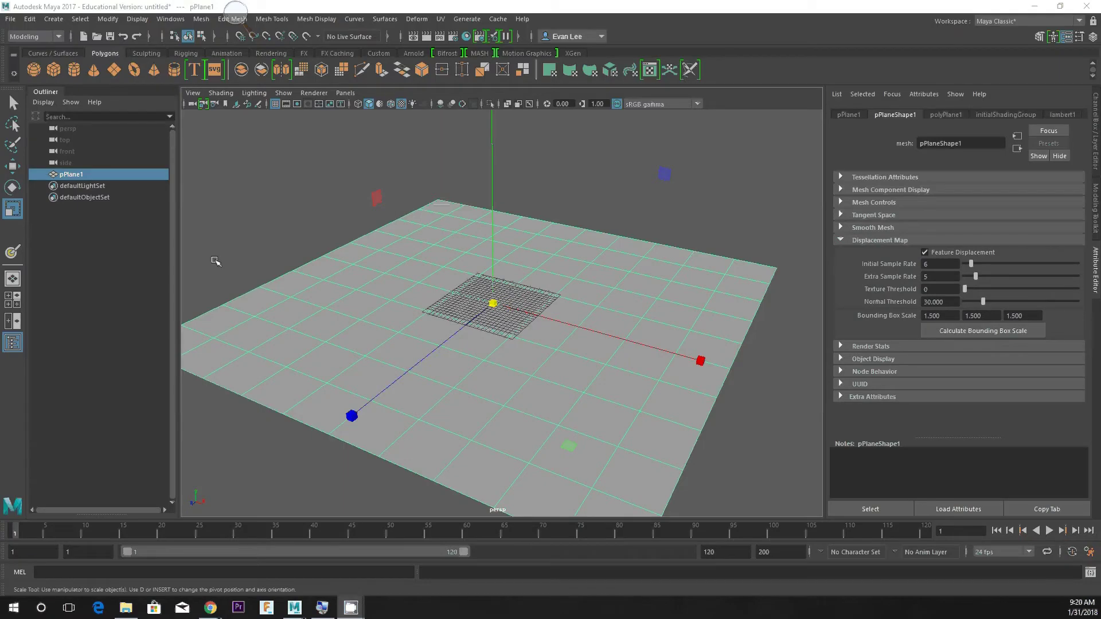
# Return to Maya and assign a new Lambert material to the plane in place of lambert1.
pyautogui.click(216, 262)
pyautogui.click(400, 355)
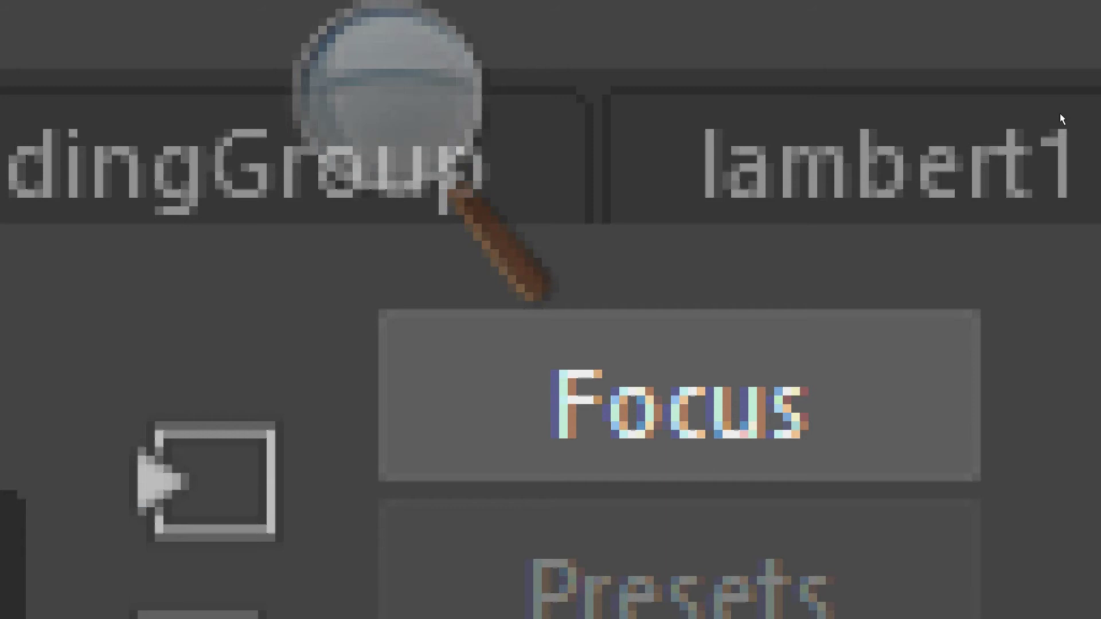
pyautogui.click(1060, 112)
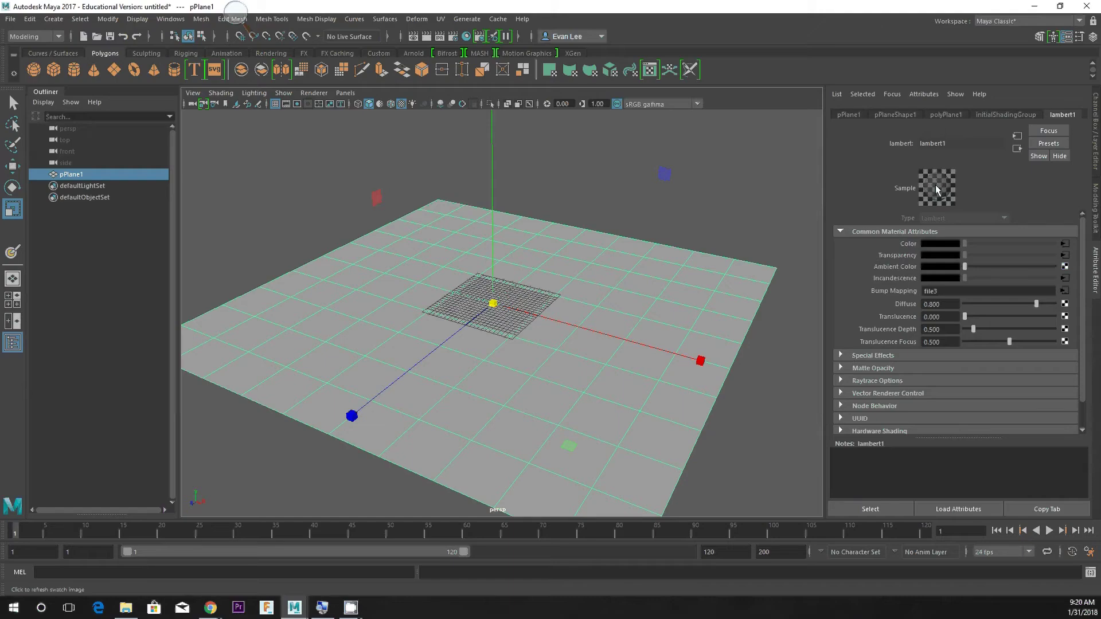
pyautogui.moveTo(414, 270); pyautogui.dragTo(421, 564, button='right')
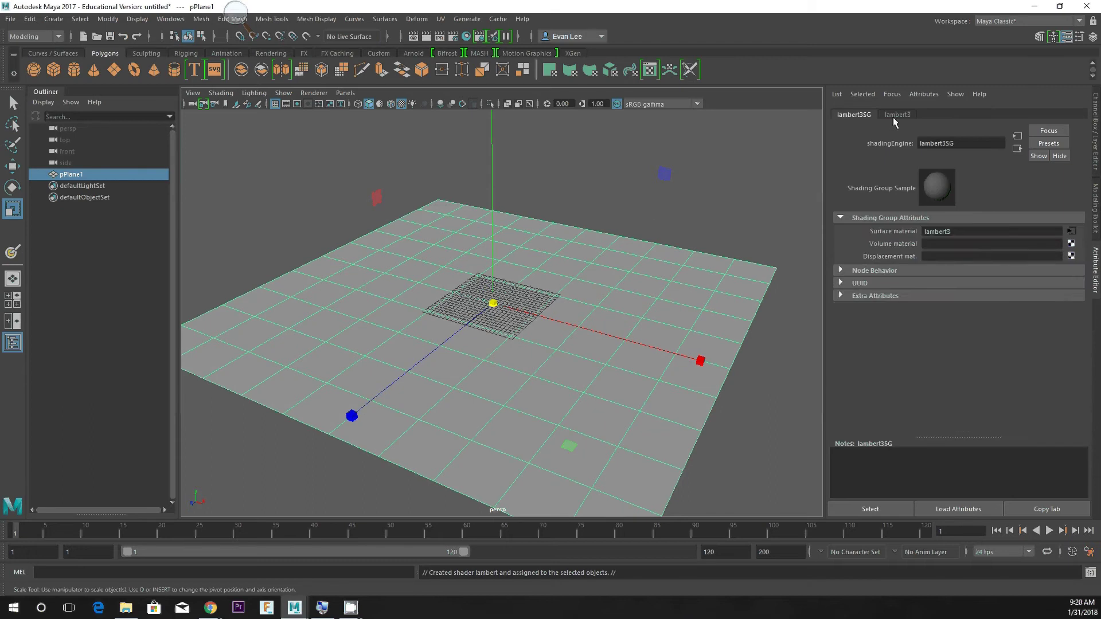
# Connect a File texture to the Bump Mapping attribute of the plane's new Lambert material.
pyautogui.click(893, 115)
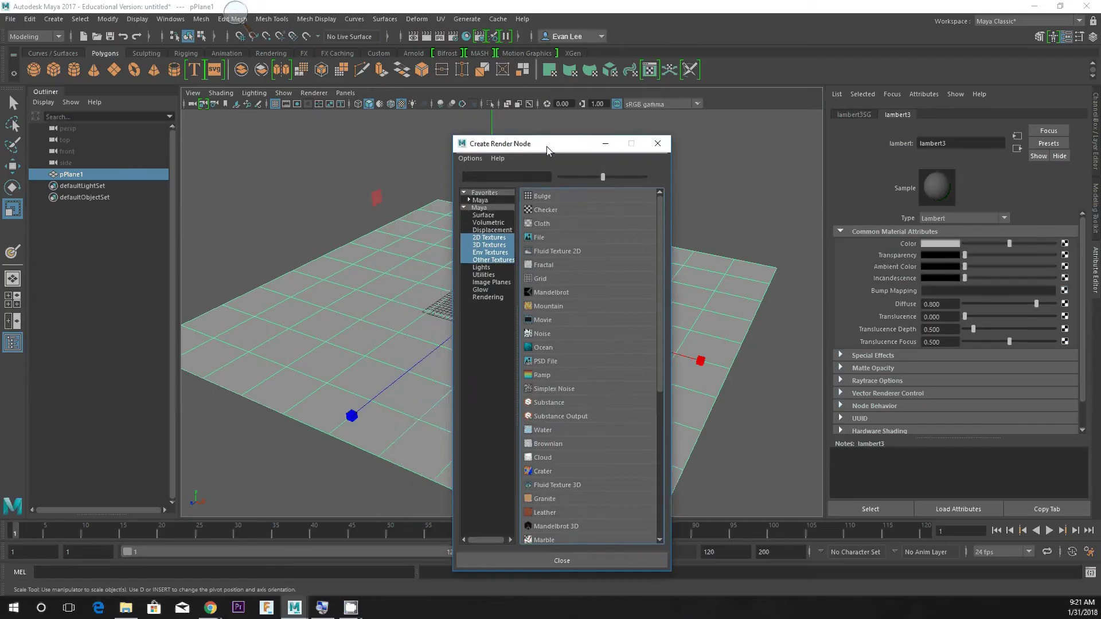
pyautogui.moveTo(546, 151); pyautogui.dragTo(510, 138)
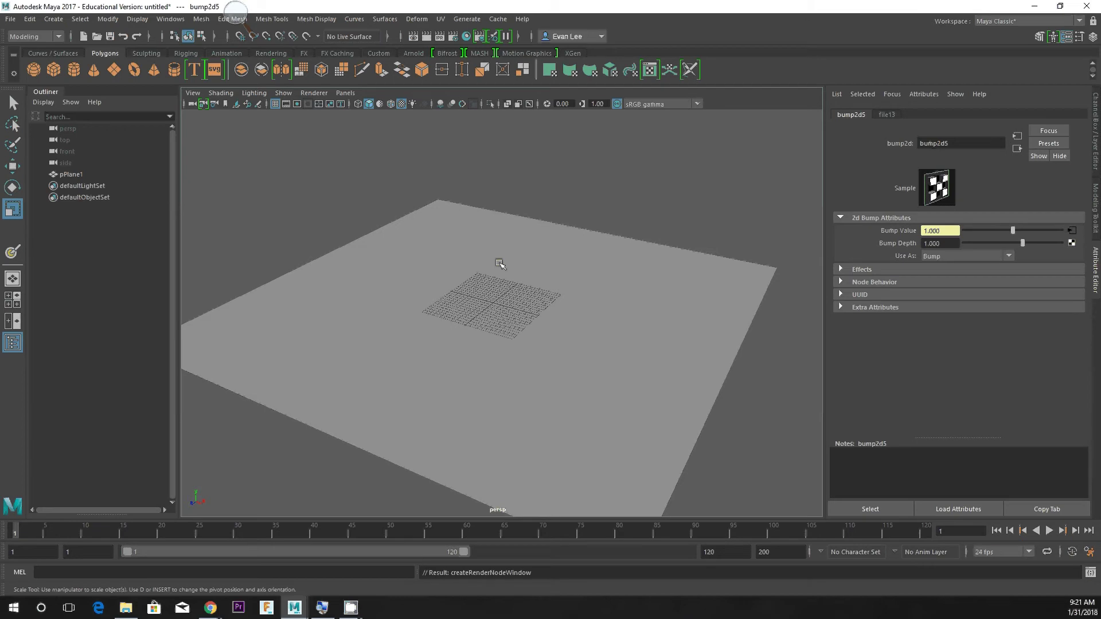
# Select the plane and open the 3D Paint Tool's settings, placing the window clear of most of the plane.
pyautogui.click(500, 264)
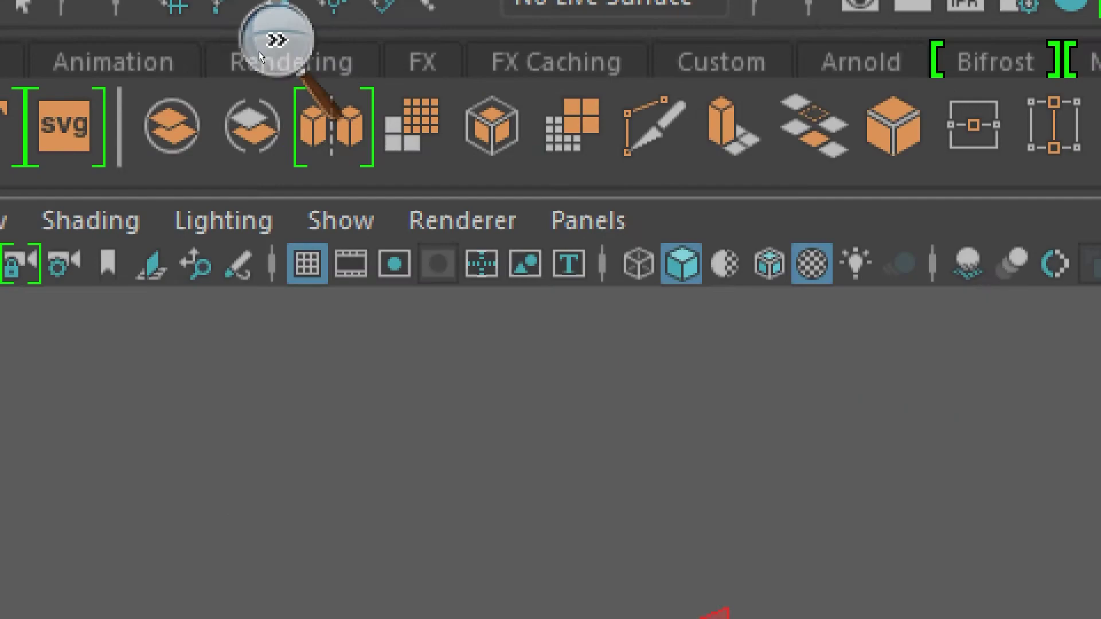
pyautogui.click(291, 62)
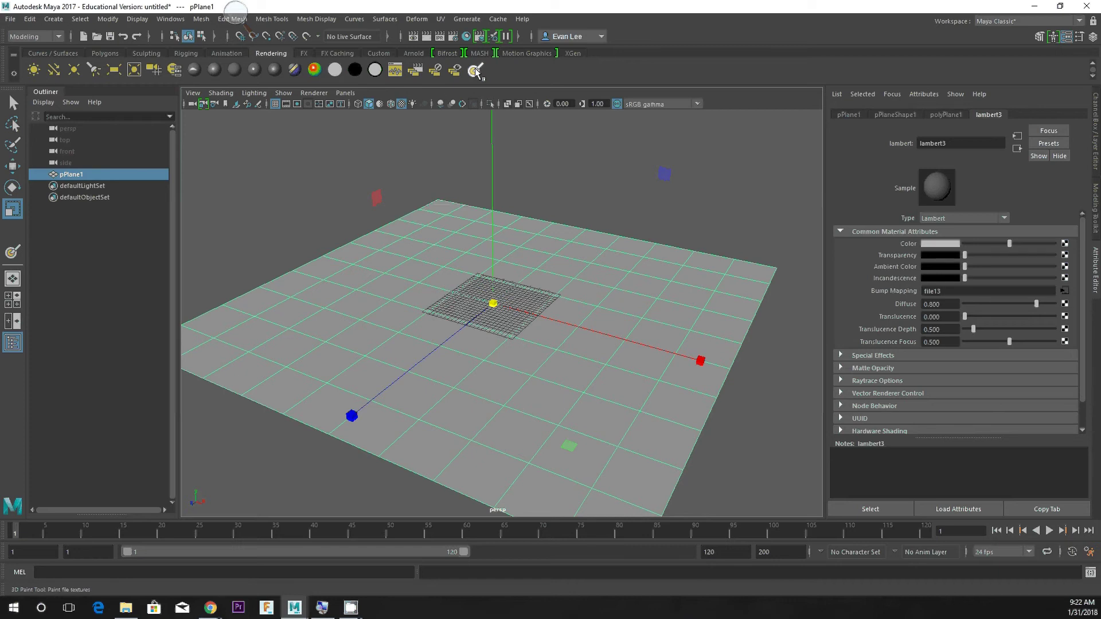
pyautogui.doubleClick(475, 67)
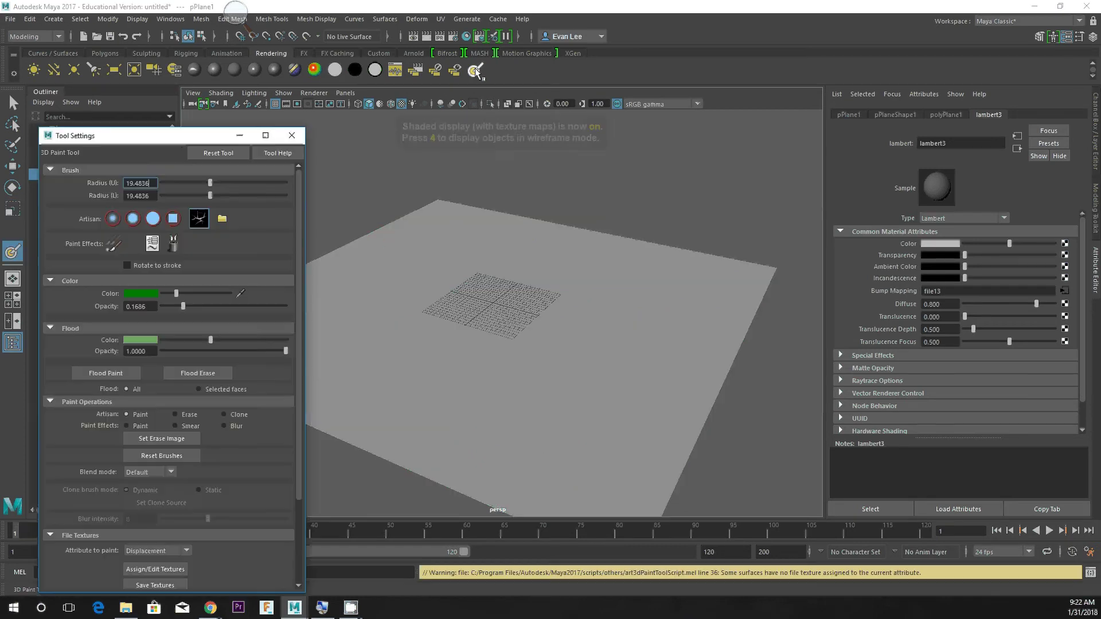
pyautogui.moveTo(166, 136)
pyautogui.mouseDown()
pyautogui.moveTo(277, 117)
pyautogui.moveTo(470, 116)
pyautogui.moveTo(347, 171)
pyautogui.moveTo(195, 117)
pyautogui.mouseUp()
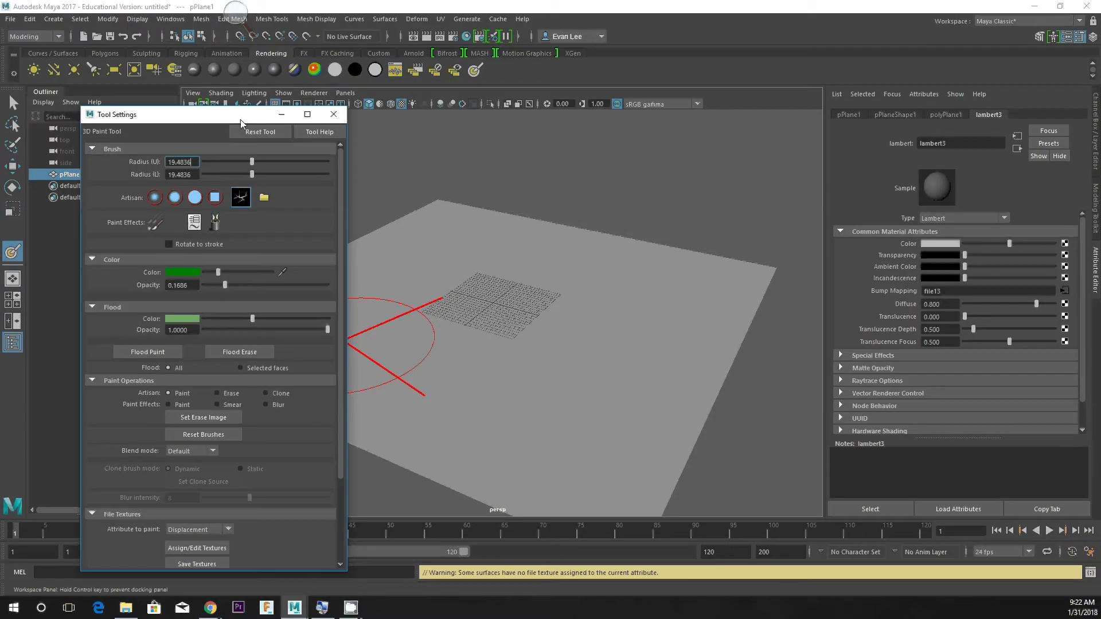
pyautogui.moveTo(239, 119); pyautogui.dragTo(351, 39)
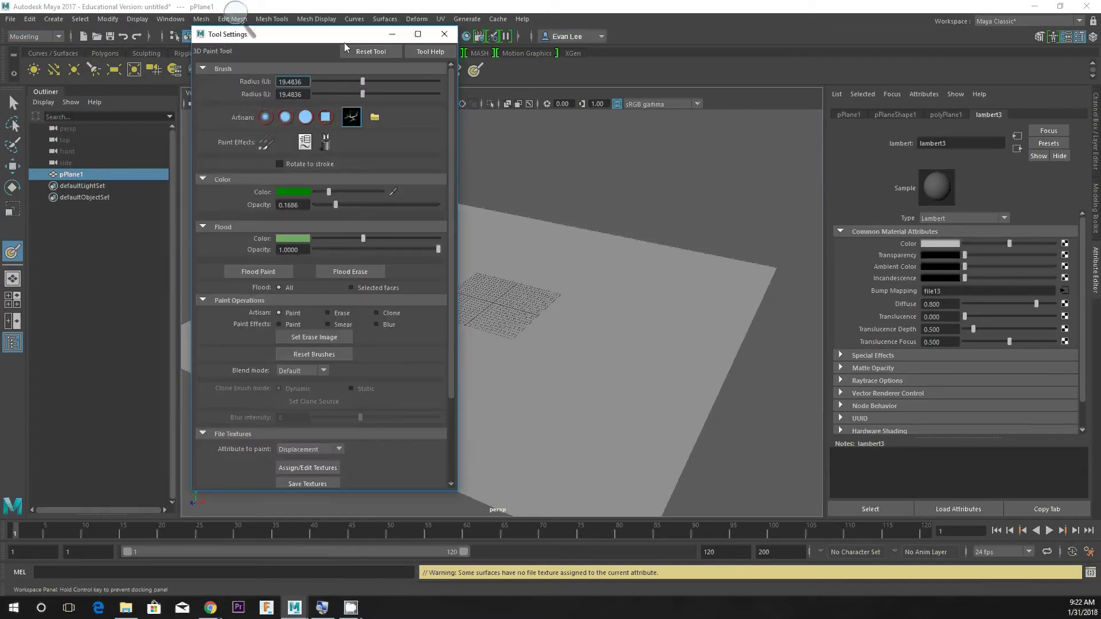
# Set the 3D Paint Tool's attribute to paint to BumpMap and paint a test stroke on the plane.
pyautogui.scroll(-1, 356, 353)
pyautogui.scroll(1, 356, 353)
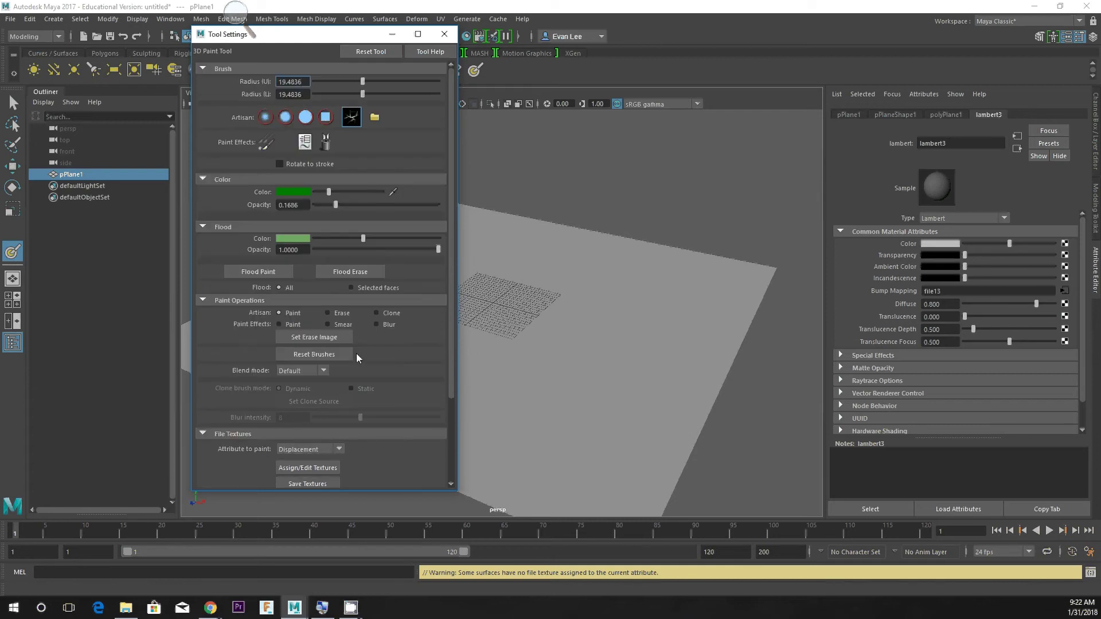
pyautogui.scroll(-1, 366, 332)
pyautogui.scroll(1, 366, 332)
pyautogui.scroll(-1, 365, 332)
pyautogui.scroll(1, 366, 332)
pyautogui.scroll(-2, 366, 332)
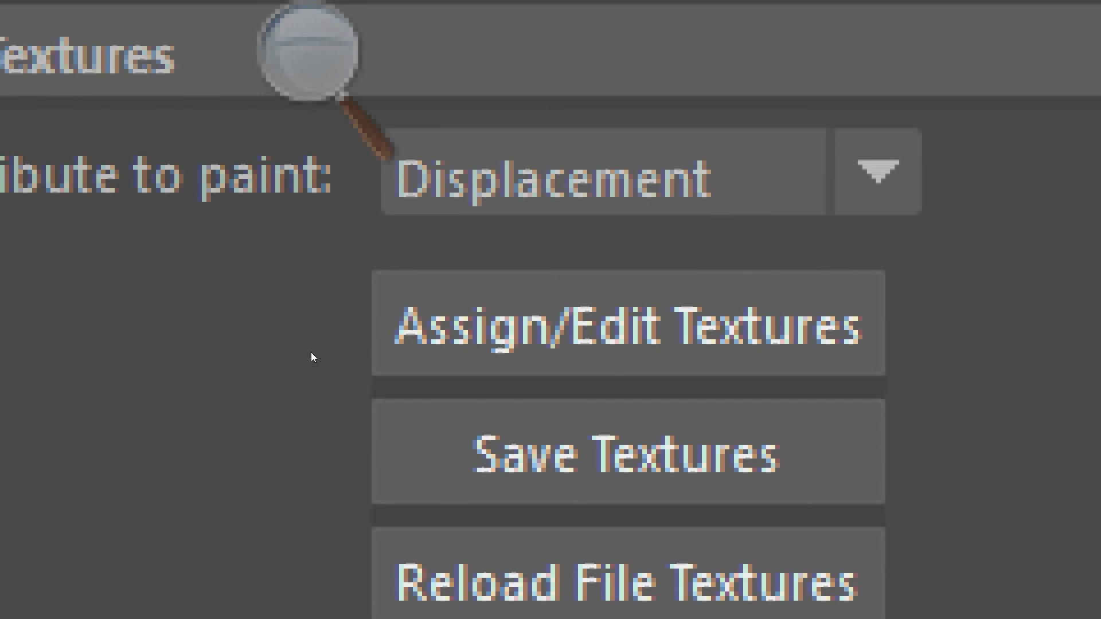
pyautogui.click(843, 237)
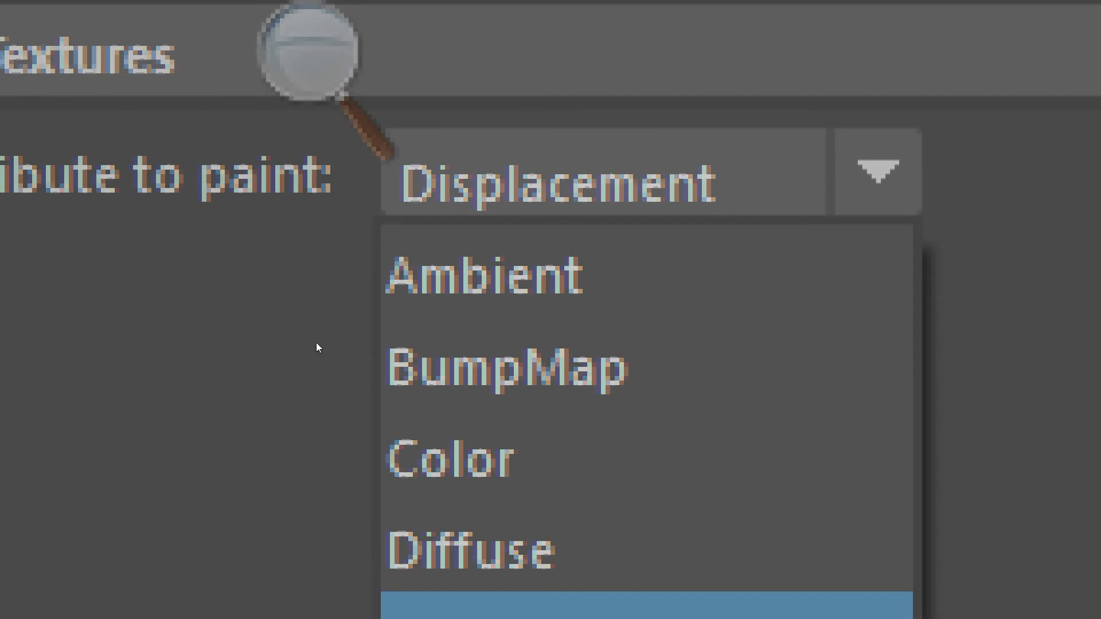
pyautogui.press('Up')
pyautogui.press('Up')
pyautogui.press('Up')
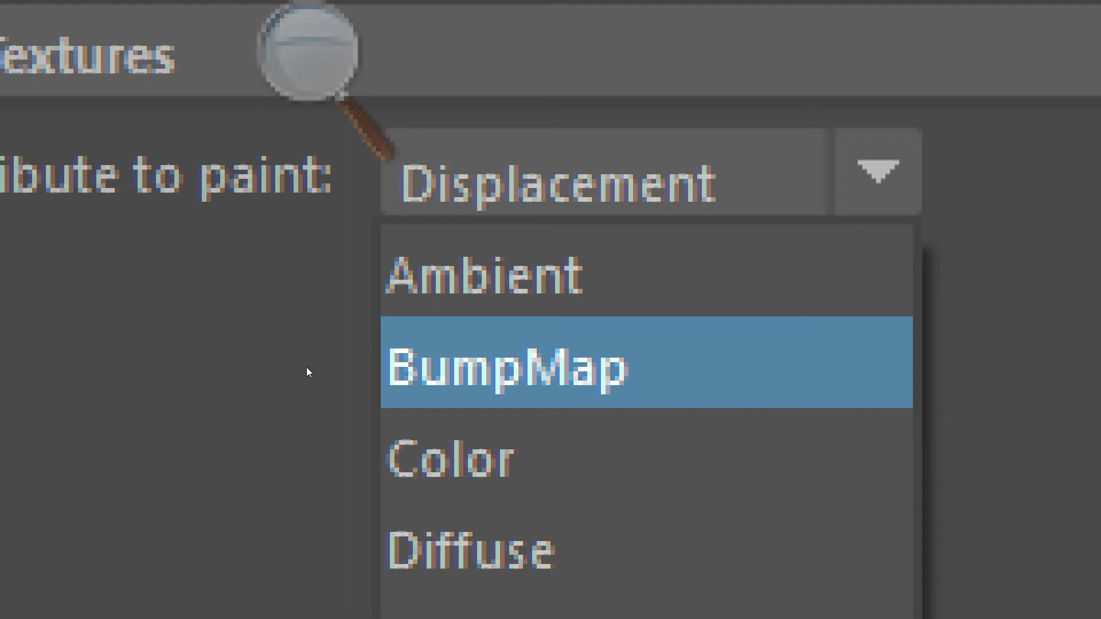
pyautogui.press('Return')
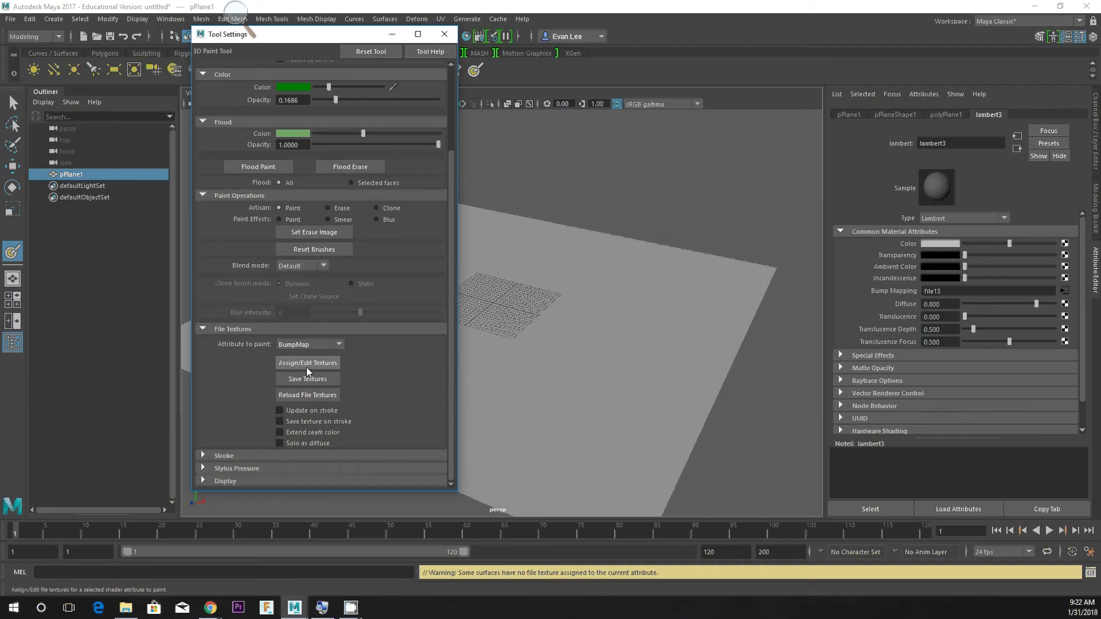
pyautogui.moveTo(637, 286); pyautogui.dragTo(620, 376)
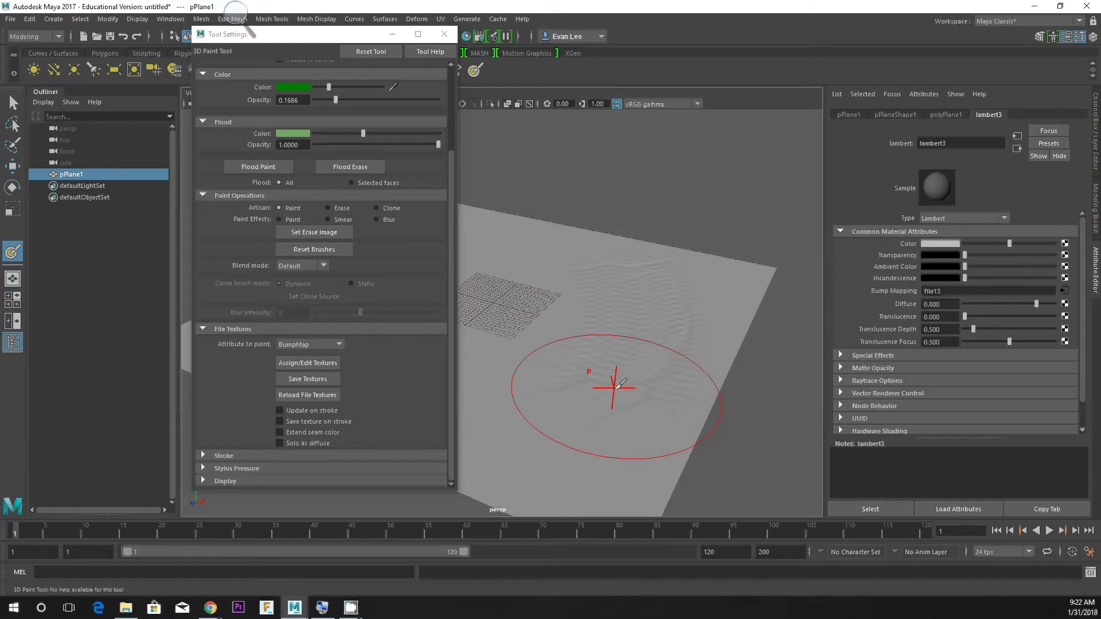
# Set the brush opacity to 1.0000 and the paint color to white.
pyautogui.scroll(3, 318, 202)
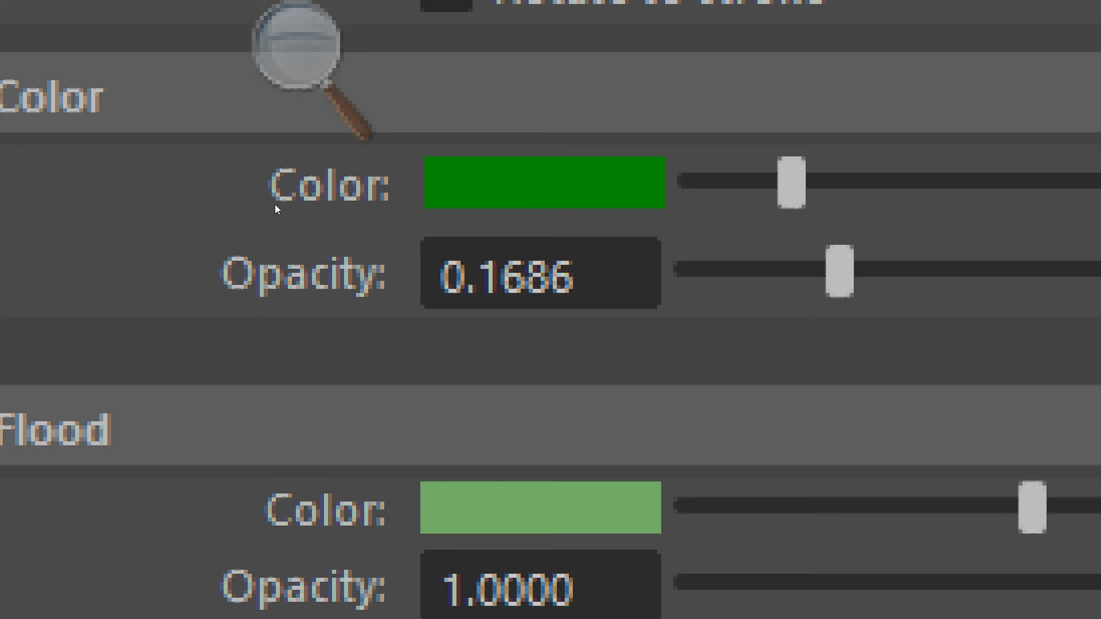
pyautogui.moveTo(340, 207); pyautogui.dragTo(442, 202)
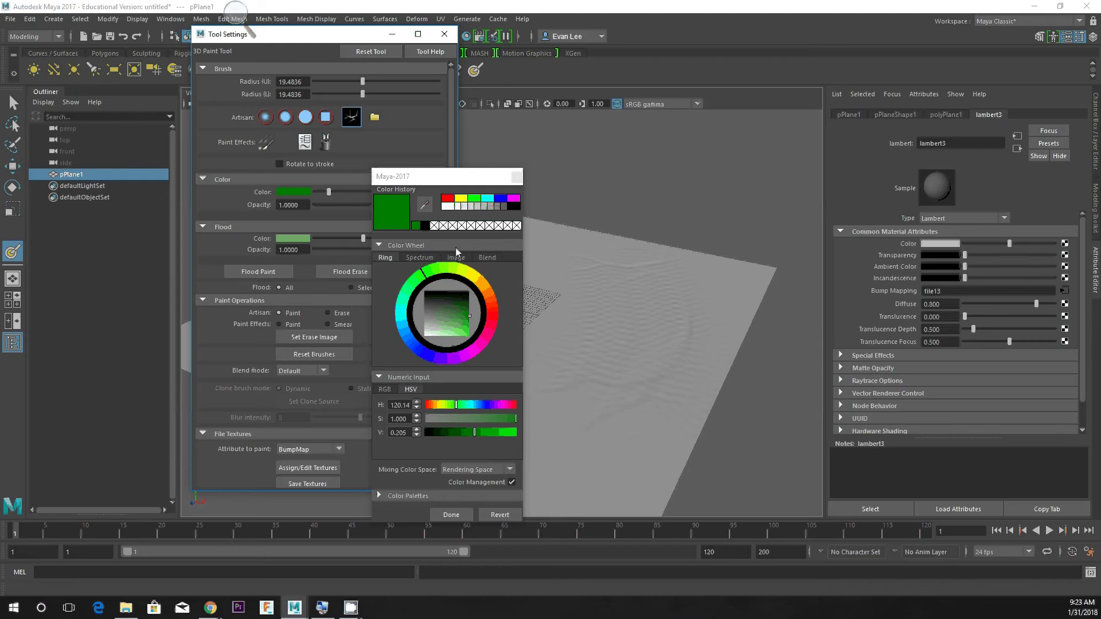
pyautogui.click(447, 206)
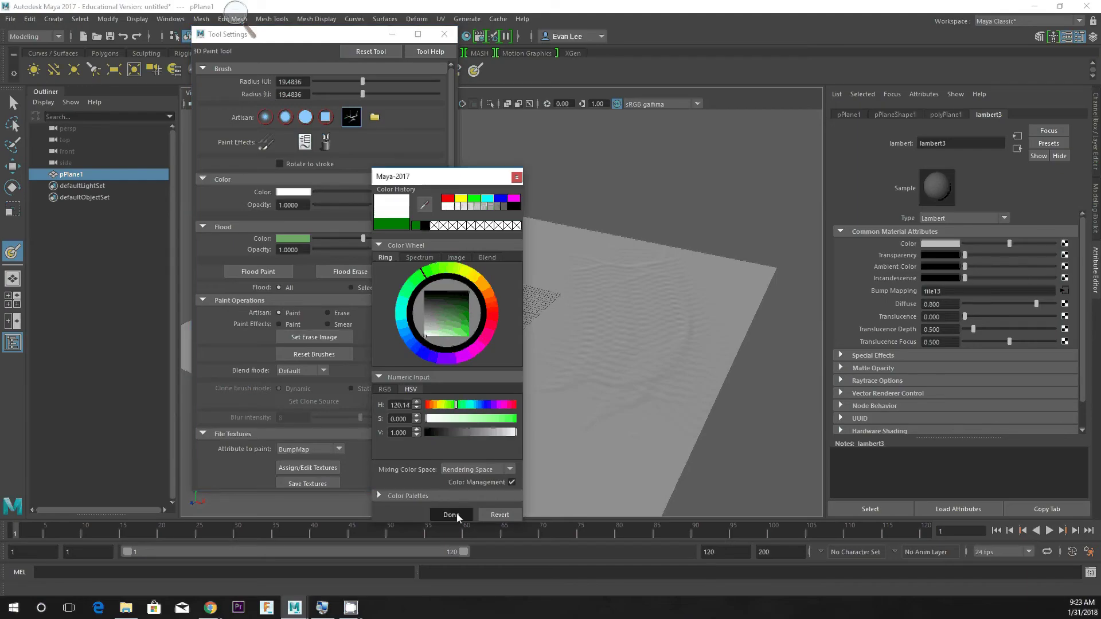
pyautogui.click(450, 515)
# Paint a bent stroke across the plane using the Gaussian brush profile with upper and lower radii of about 10.
pyautogui.click(266, 117)
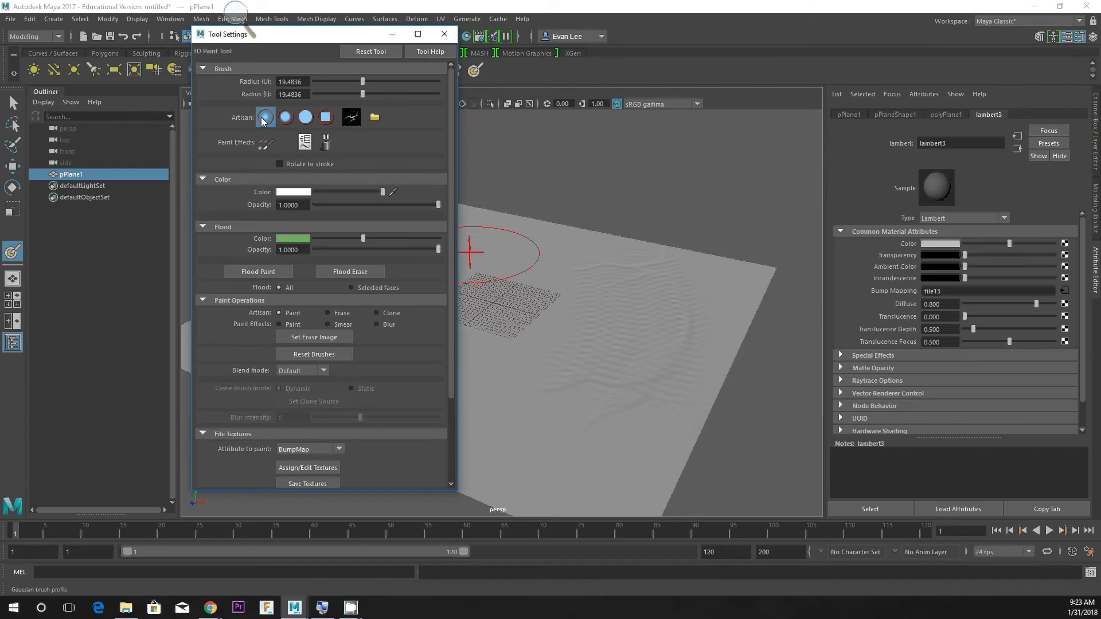
pyautogui.moveTo(362, 94); pyautogui.dragTo(340, 81)
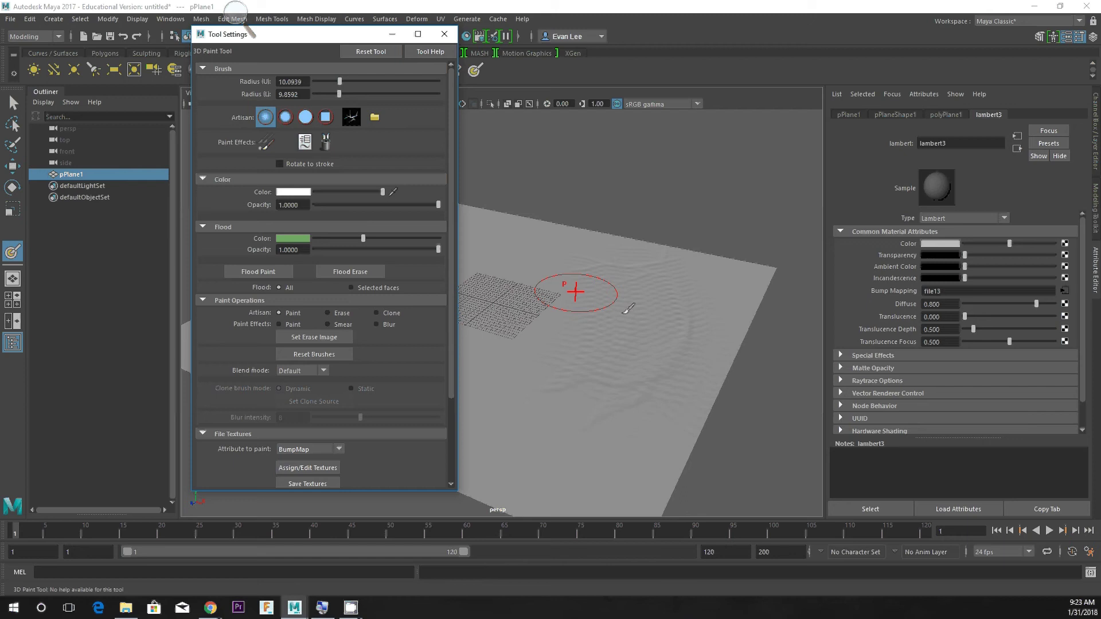
pyautogui.moveTo(680, 283)
pyautogui.mouseDown()
pyautogui.moveTo(581, 381)
pyautogui.moveTo(462, 373)
pyautogui.mouseUp()
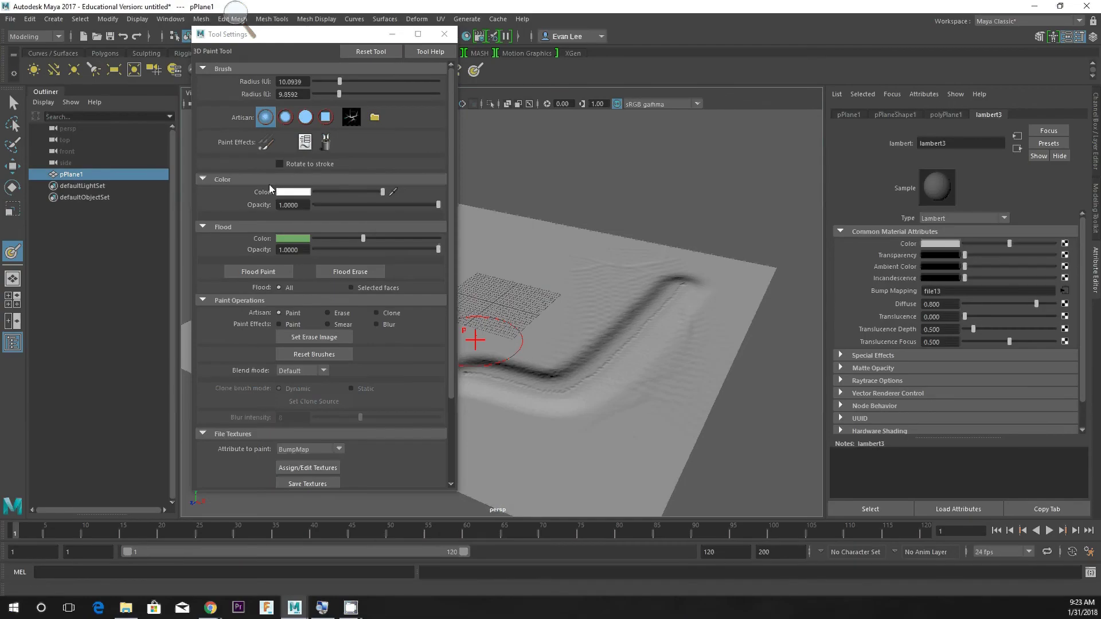
# Change the paint color to black from the color history.
pyautogui.click(286, 191)
pyautogui.click(439, 244)
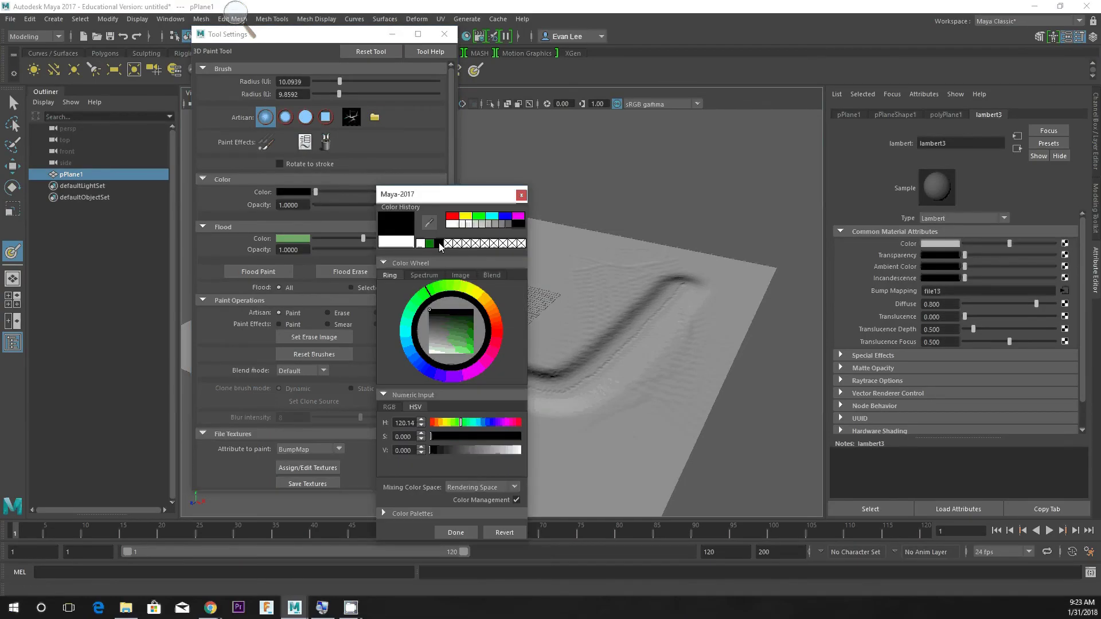
pyautogui.click(456, 532)
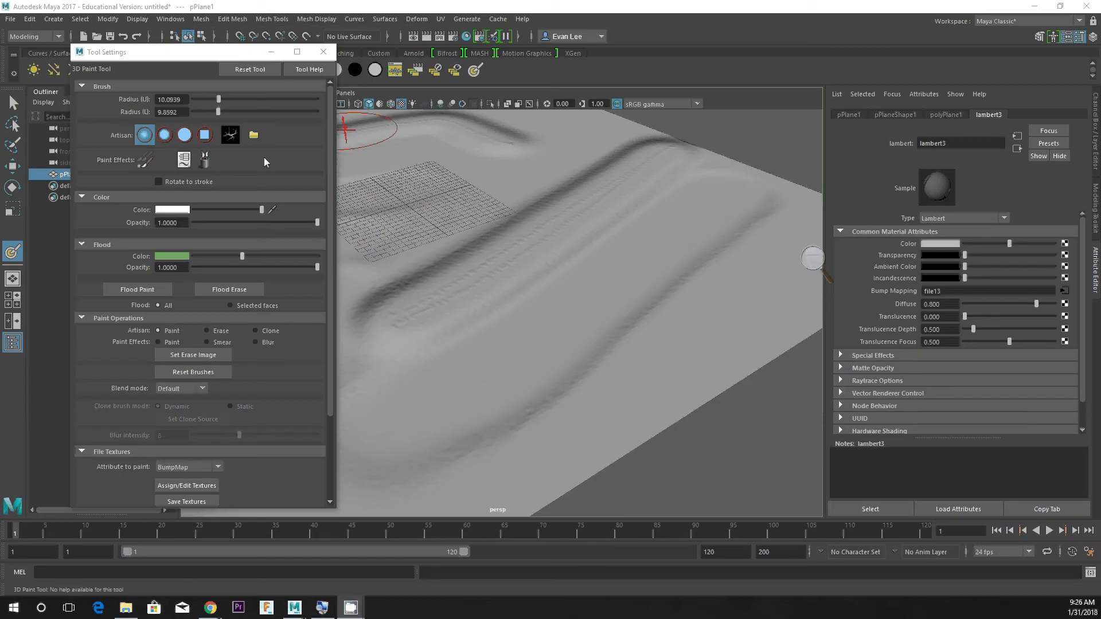
# Paint three long diagonal white strokes along the plane to build up more bump relief.
pyautogui.moveTo(766, 248); pyautogui.dragTo(510, 393)
pyautogui.moveTo(799, 213); pyautogui.dragTo(406, 462)
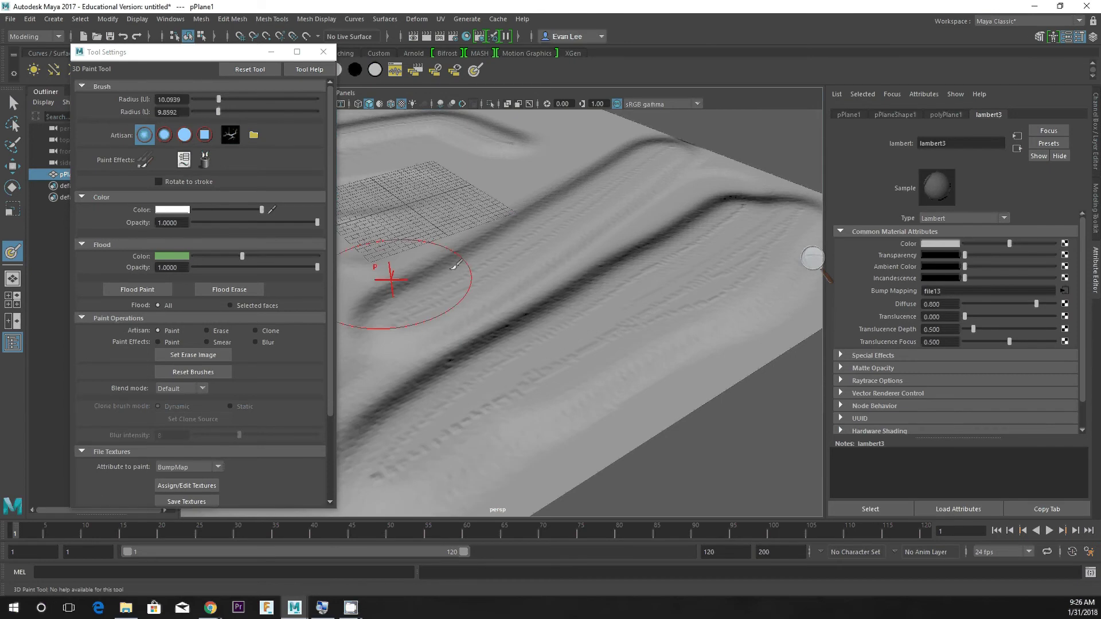
pyautogui.moveTo(702, 172); pyautogui.dragTo(379, 390)
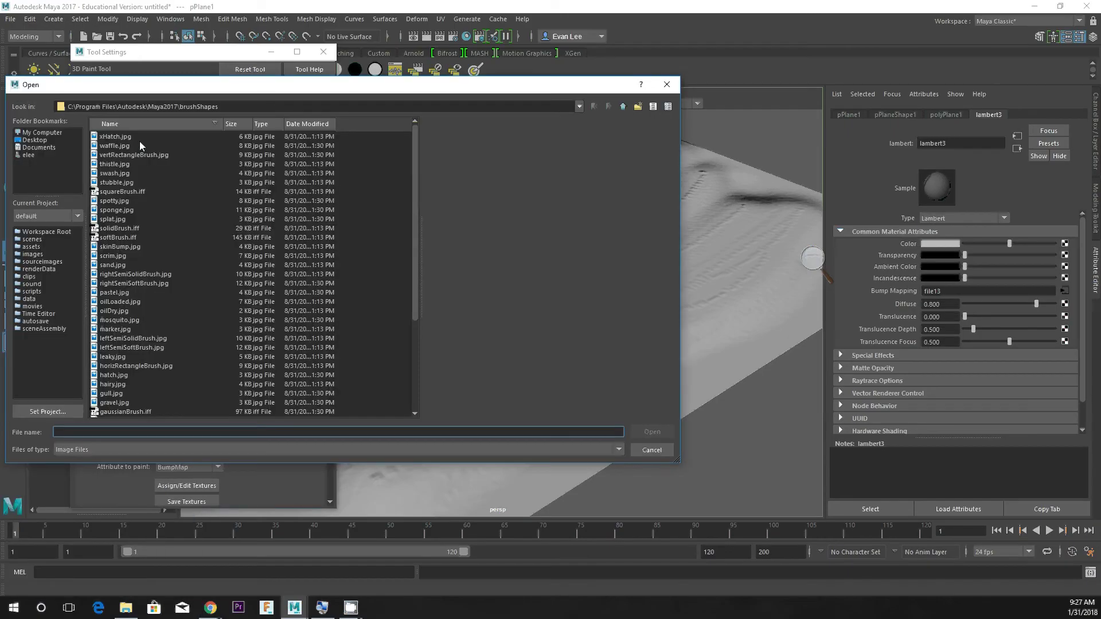
# Load waffle.jpg as the brush shape and stamp it once on the plane over the grid area.
pyautogui.click(140, 145)
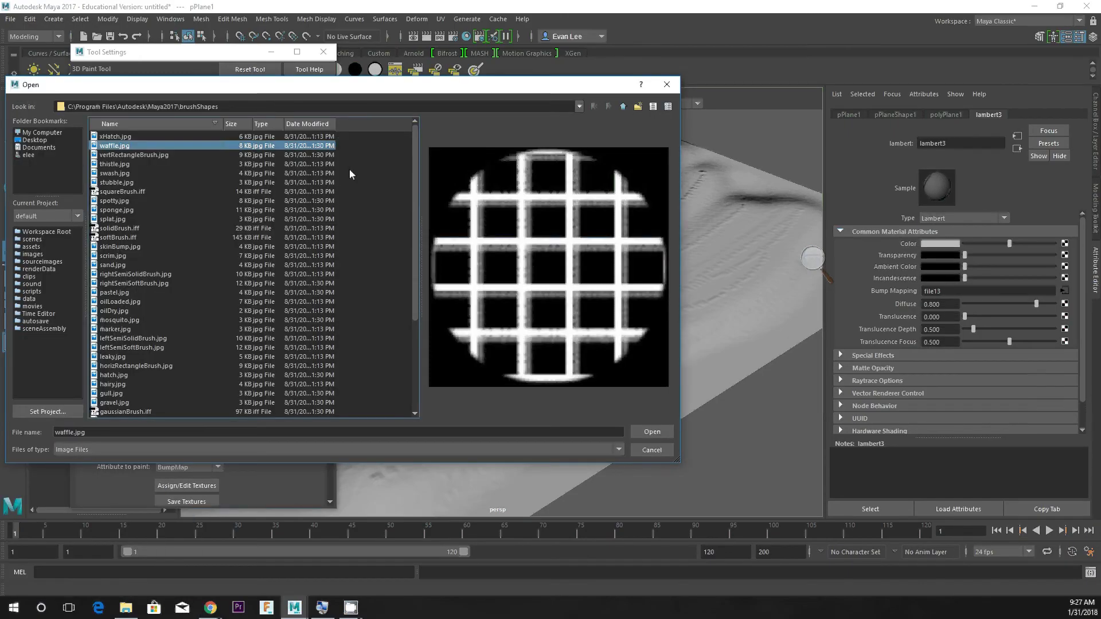
pyautogui.moveTo(480, 85); pyautogui.dragTo(138, 78)
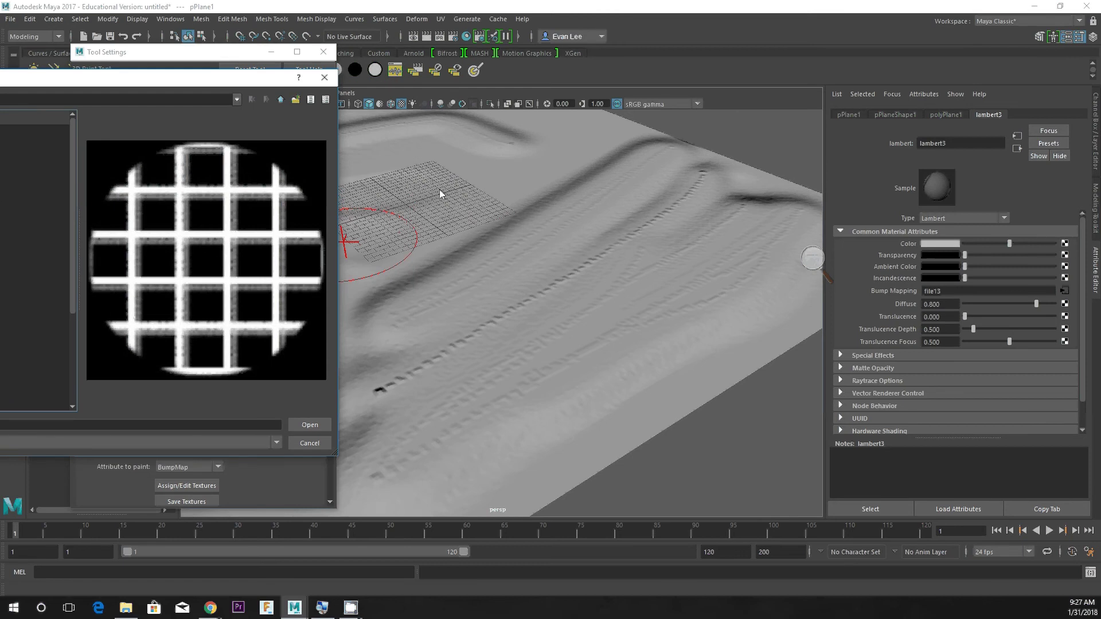
pyautogui.click(310, 424)
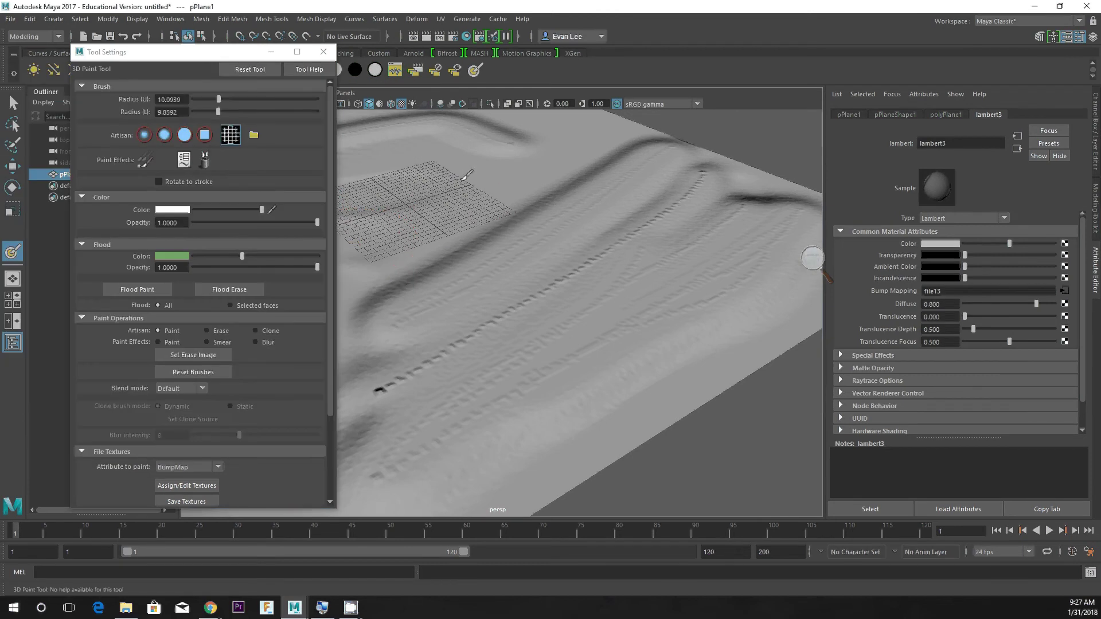
pyautogui.click(474, 184)
pyautogui.keyDown('alt'); pyautogui.moveTo(476, 183); pyautogui.dragTo(591, 278, button='middle'); pyautogui.keyUp('alt')
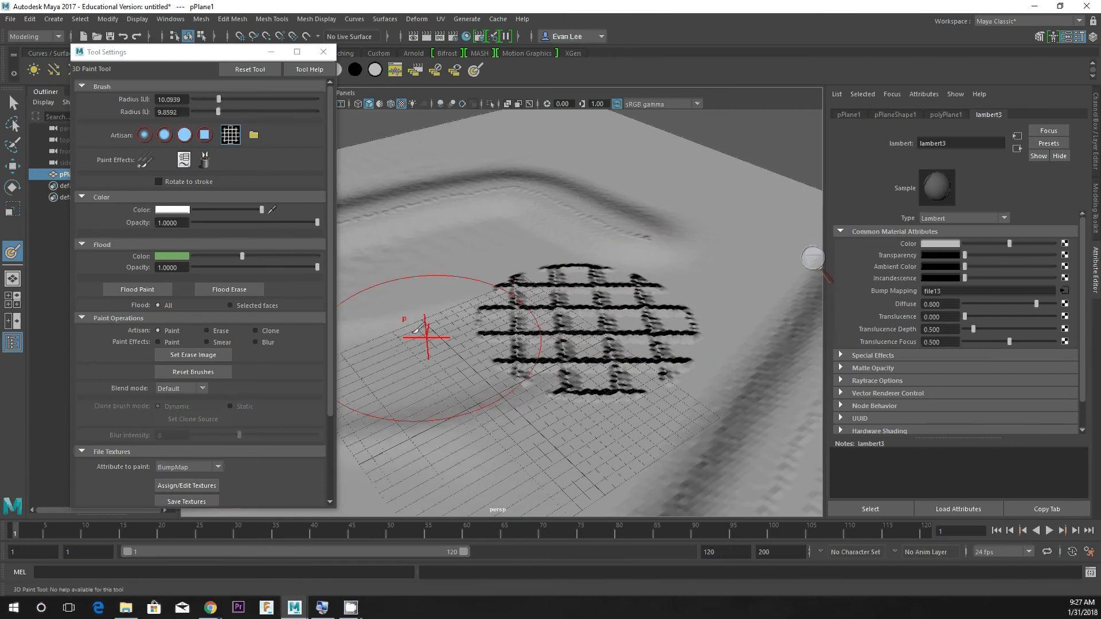
# Stamp the waffle pattern three more times on the plane around the first stamp.
pyautogui.click(425, 338)
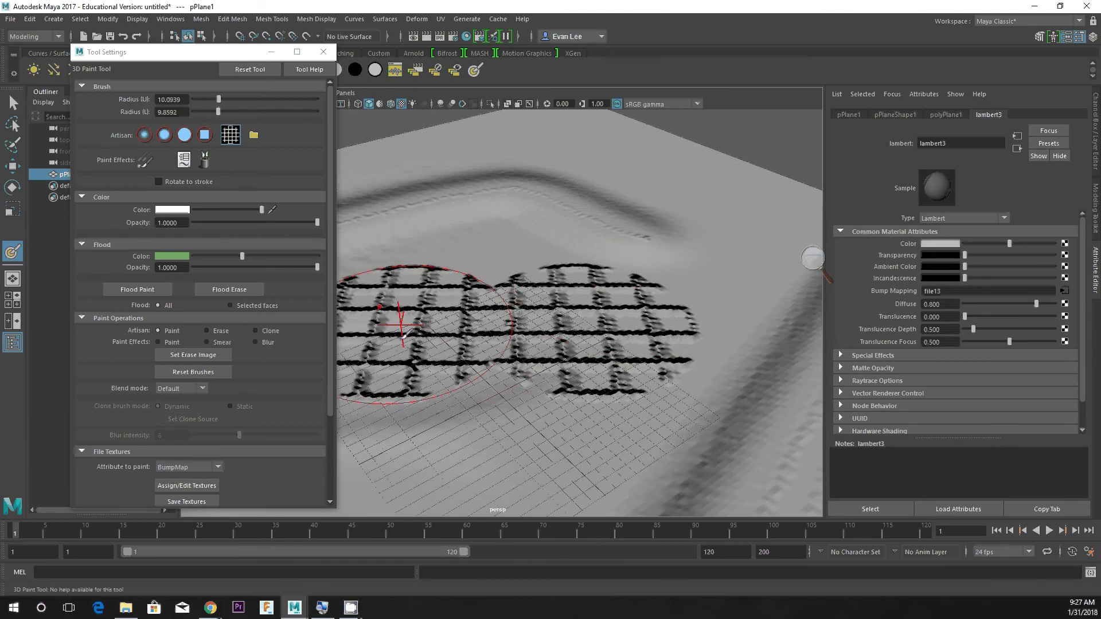
pyautogui.click(487, 450)
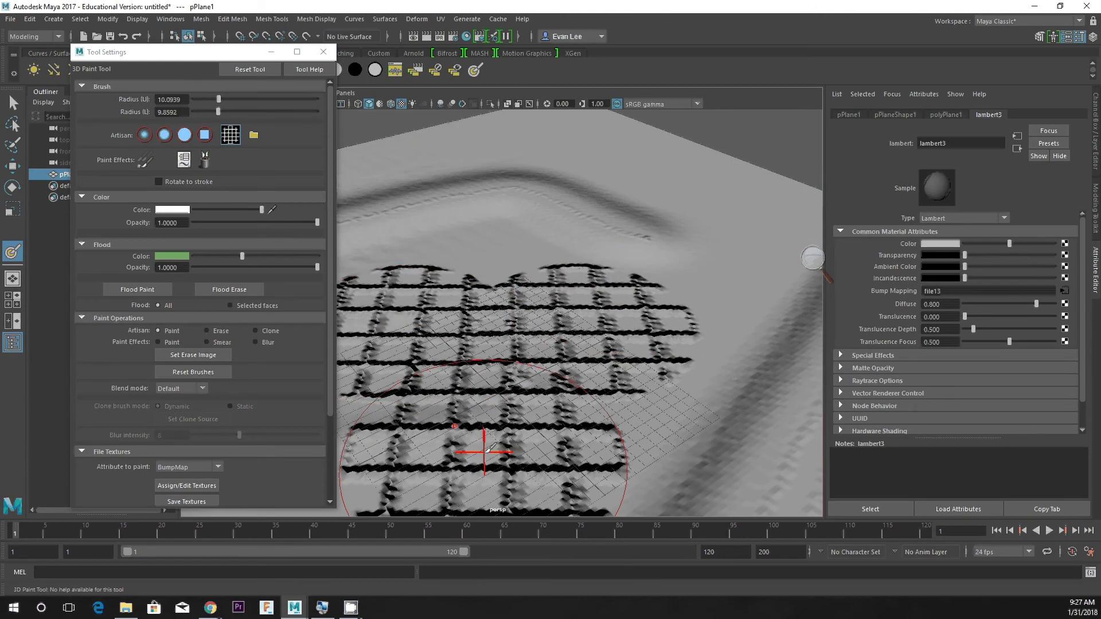
pyautogui.keyDown('alt'); pyautogui.moveTo(487, 451); pyautogui.dragTo(665, 227, button='middle'); pyautogui.keyUp('alt')
pyautogui.moveTo(665, 227)
pyautogui.keyDown('alt'); pyautogui.mouseDown()
pyautogui.moveTo(618, 241)
pyautogui.moveTo(522, 234)
pyautogui.moveTo(600, 250)
pyautogui.moveTo(715, 297)
pyautogui.moveTo(707, 265)
pyautogui.moveTo(654, 234)
pyautogui.mouseUp(); pyautogui.keyUp('alt')
pyautogui.scroll(-4, 476, 347)
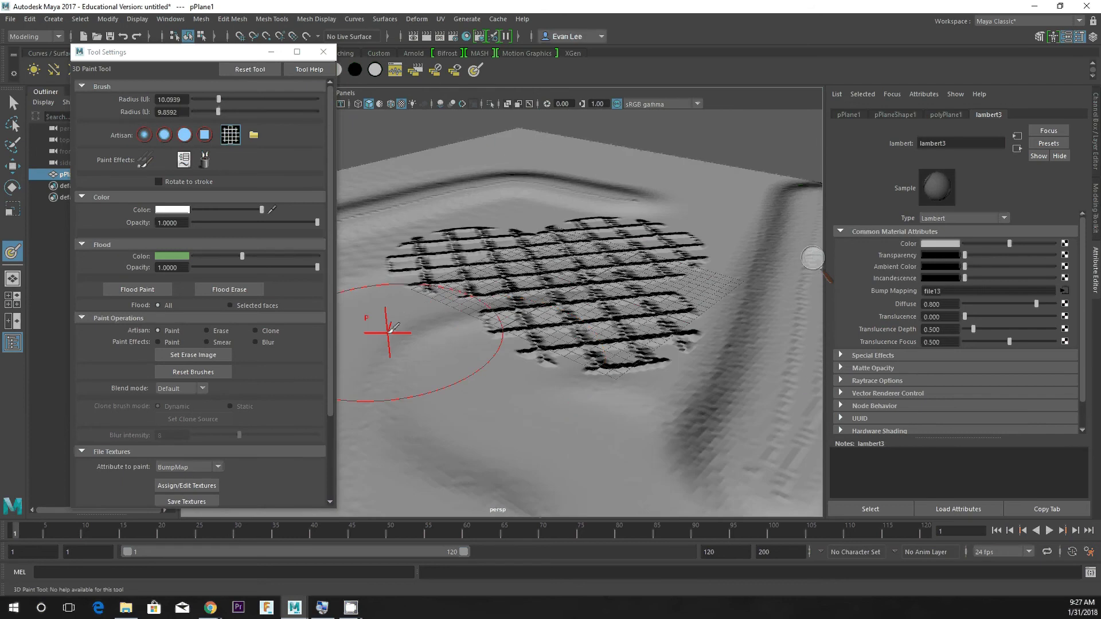
pyautogui.click(392, 329)
pyautogui.keyDown('alt'); pyautogui.moveTo(618, 292); pyautogui.dragTo(556, 306); pyautogui.keyUp('alt')
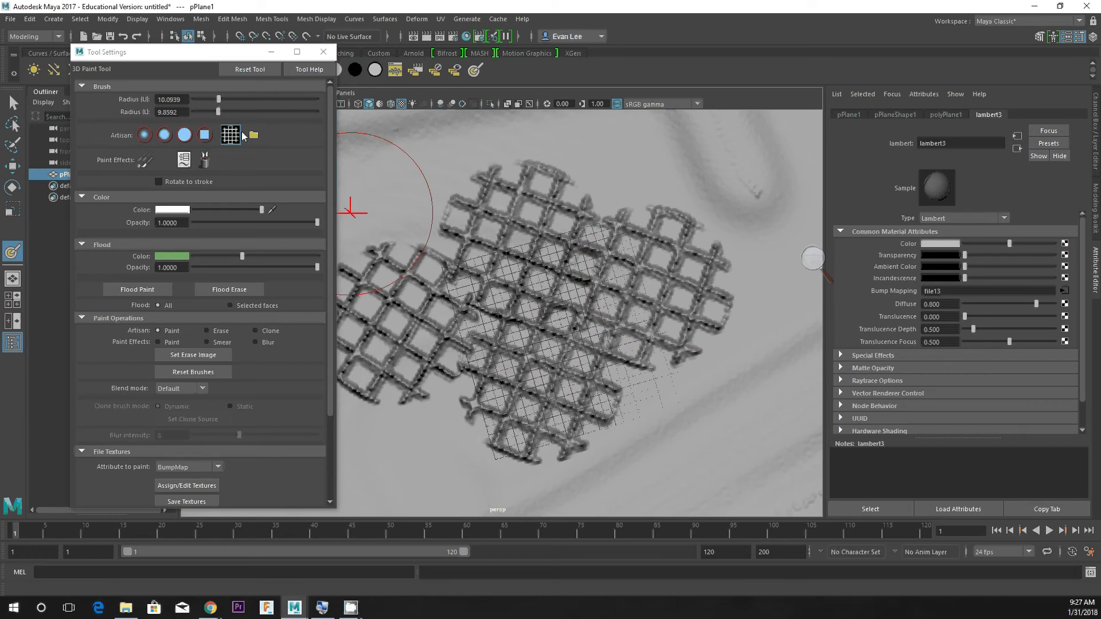
pyautogui.scroll(-4, 562, 299)
pyautogui.scroll(-4, 563, 299)
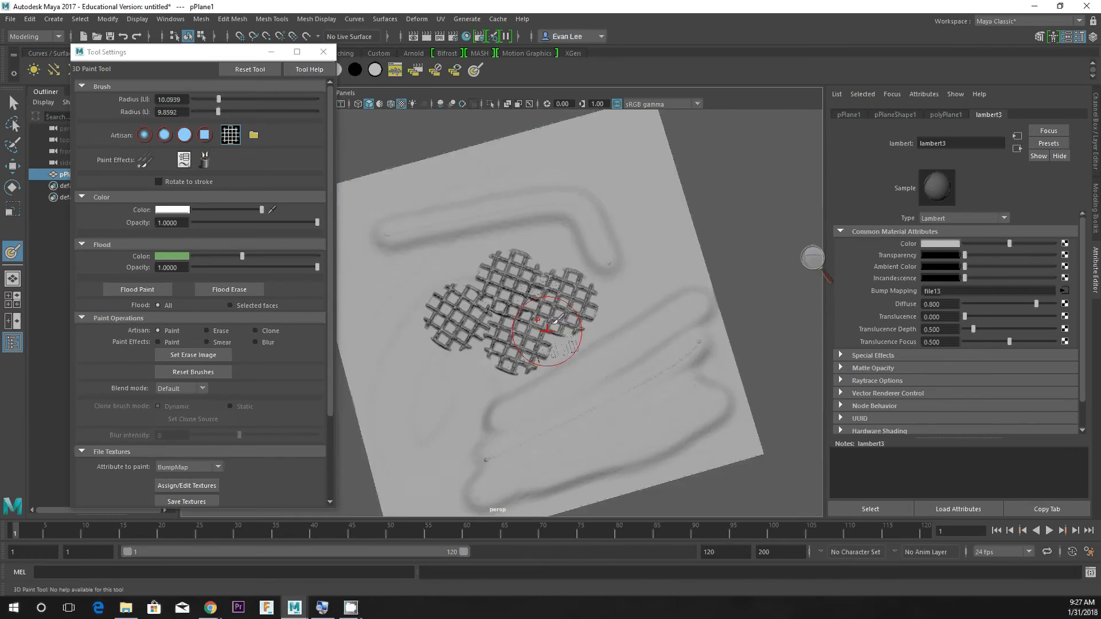
# Load a different image as the brush shape and paint rough textured patches near the plane's edge, trying the Rotate to stroke option.
pyautogui.keyDown('alt'); pyautogui.moveTo(555, 342); pyautogui.dragTo(565, 302); pyautogui.keyUp('alt')
pyautogui.click(247, 140)
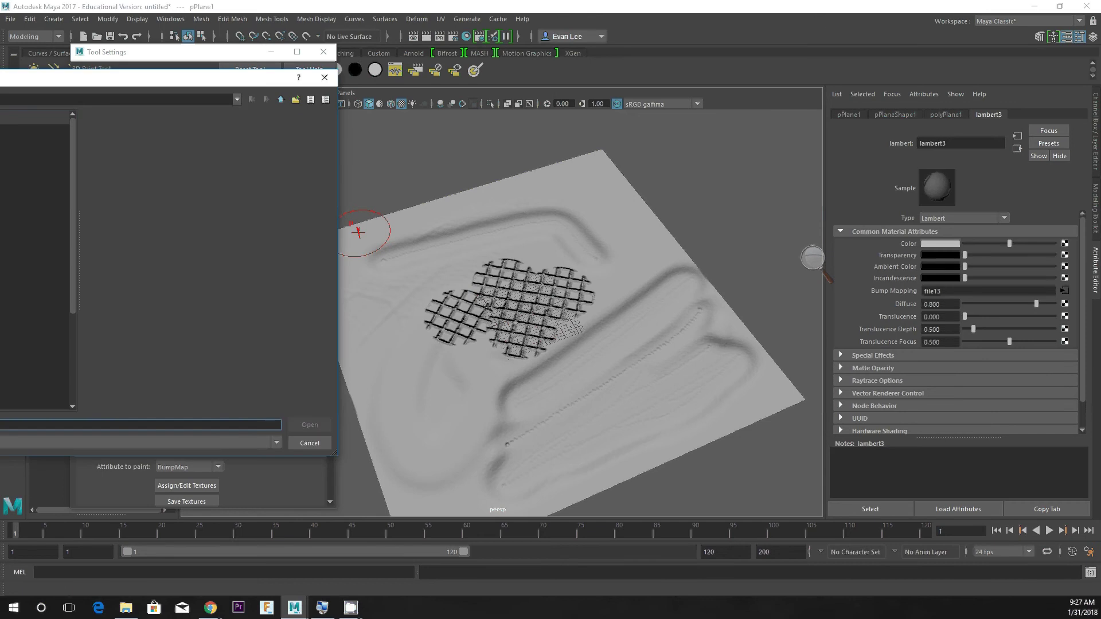
pyautogui.click(304, 426)
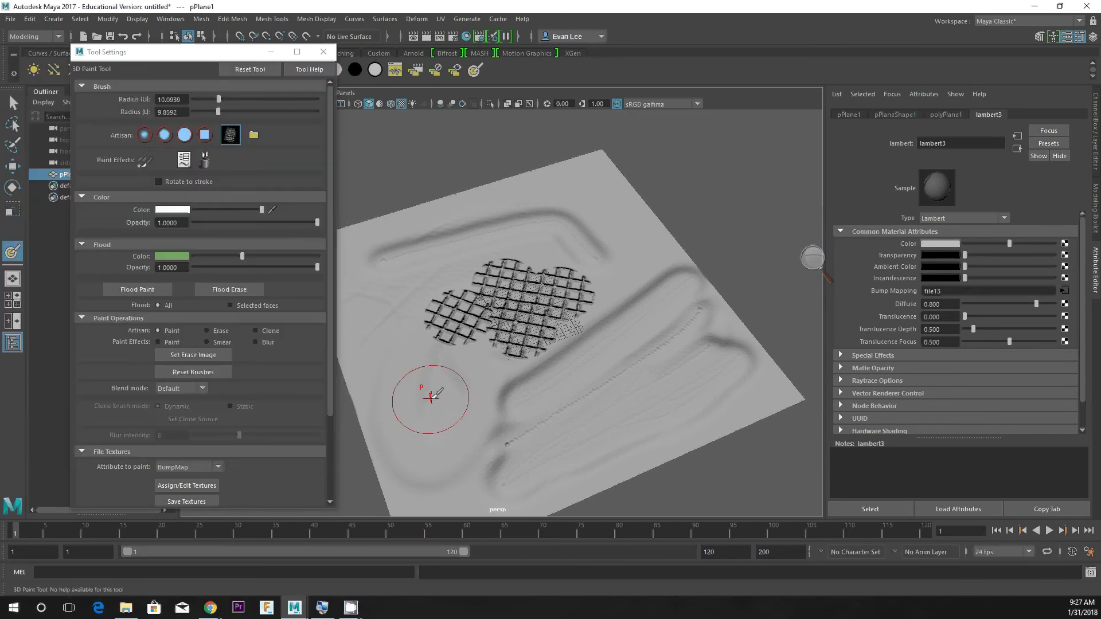
pyautogui.click(431, 399)
pyautogui.click(392, 381)
pyautogui.click(389, 343)
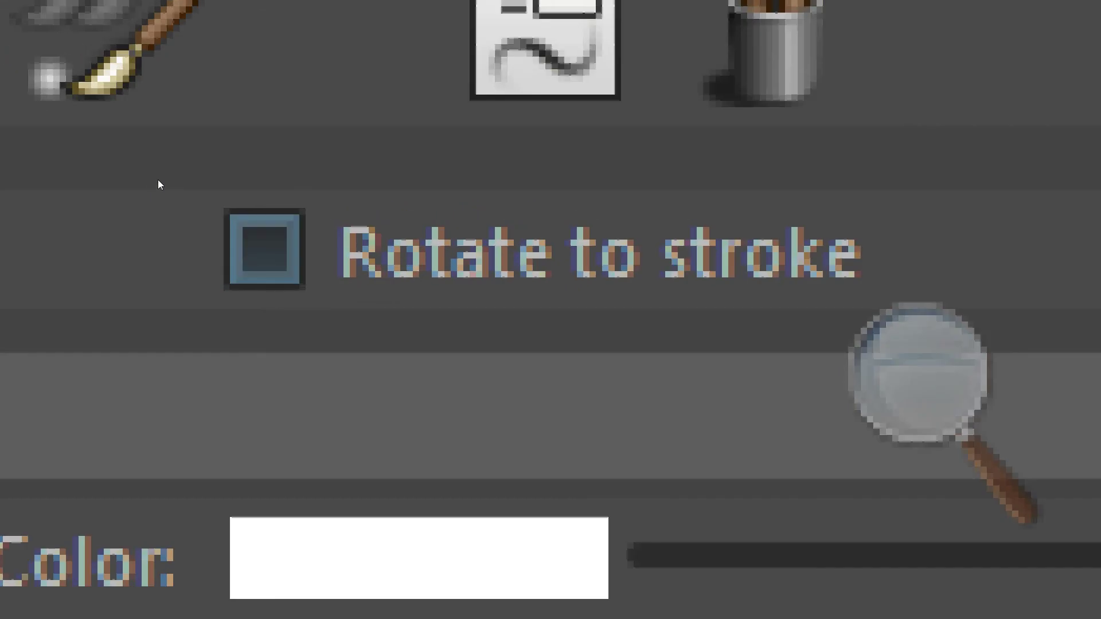
pyautogui.click(281, 241)
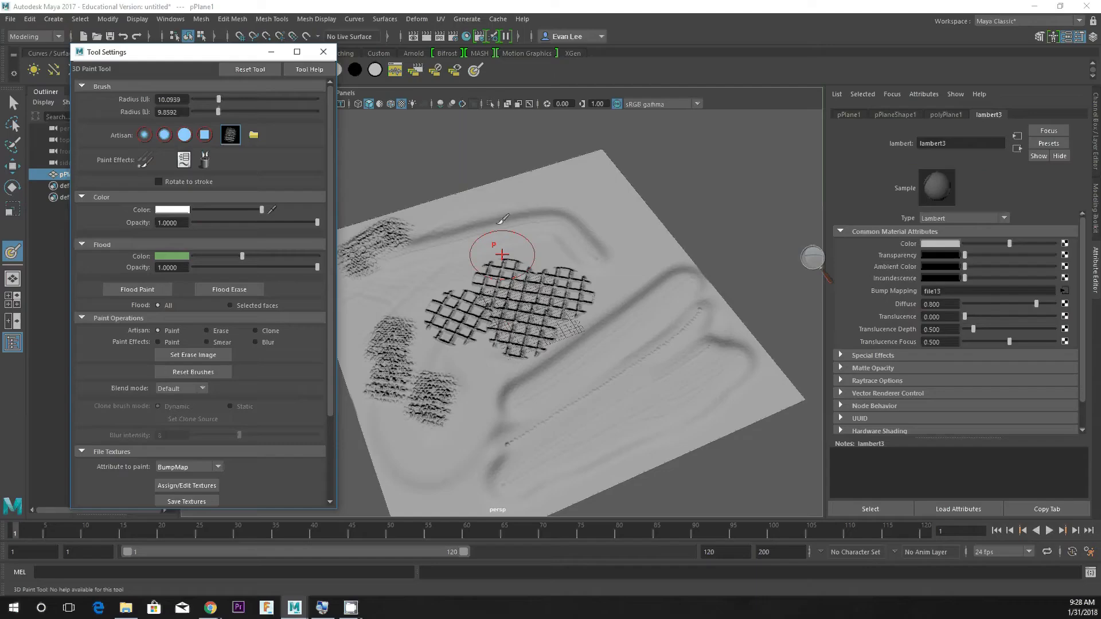
# Leave the paint tool, delete the painted plane and move the tool settings window lower.
pyautogui.press('q')
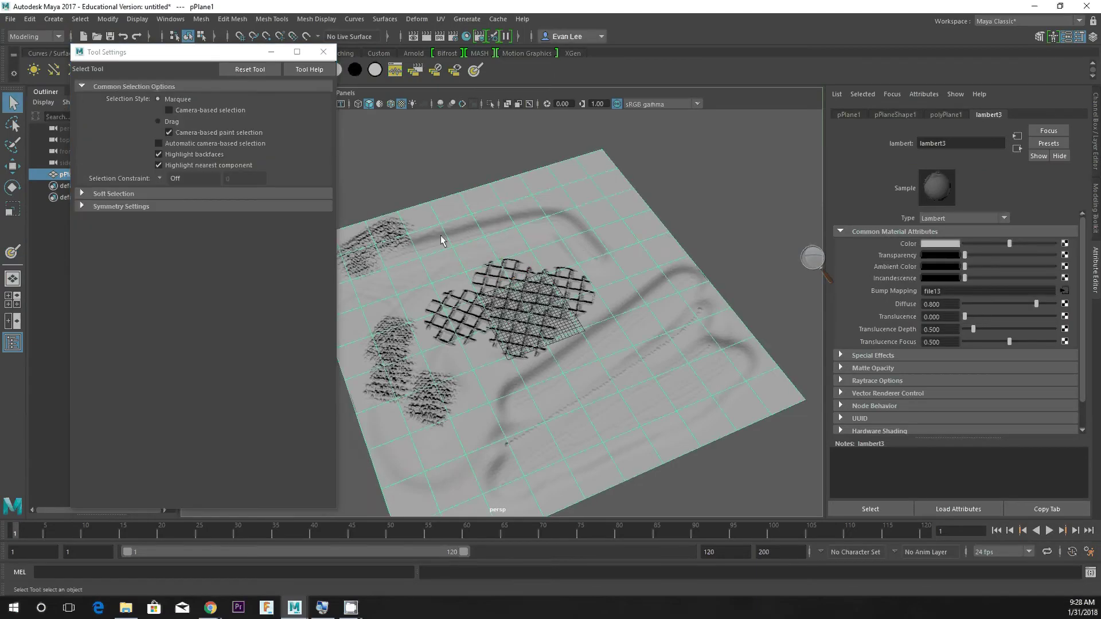
pyautogui.press('Delete')
pyautogui.moveTo(223, 57); pyautogui.dragTo(221, 107)
# Bring the alligator base mesh into the scene, select it and frame the whole model in the view.
pyautogui.click(149, 52)
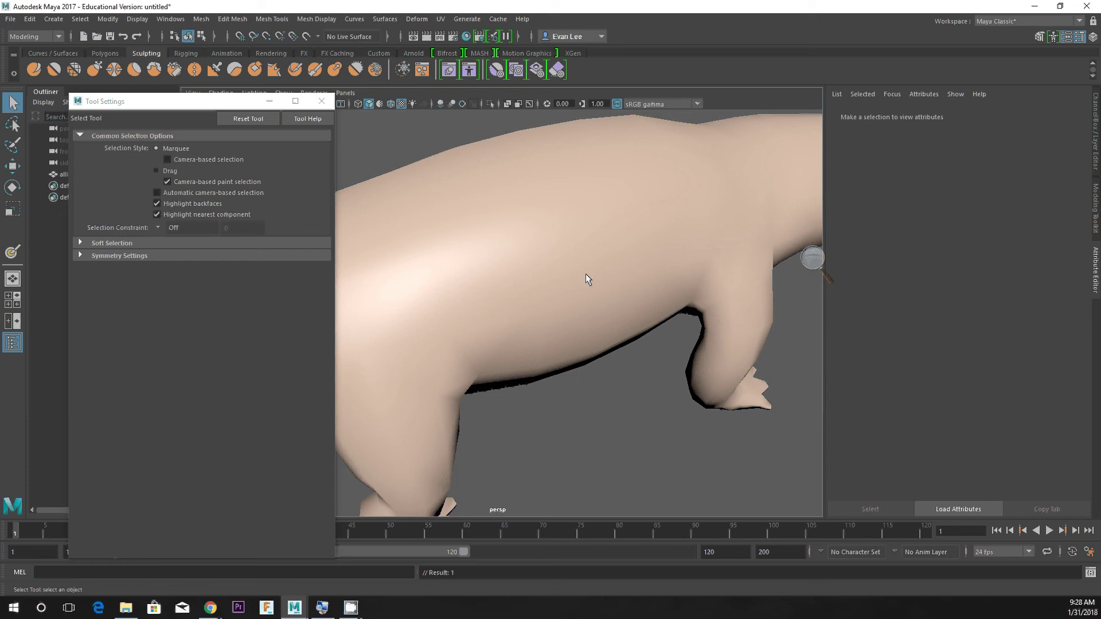
pyautogui.click(586, 274)
pyautogui.press('f')
pyautogui.keyDown('alt'); pyautogui.moveTo(580, 273); pyautogui.dragTo(562, 257); pyautogui.keyUp('alt')
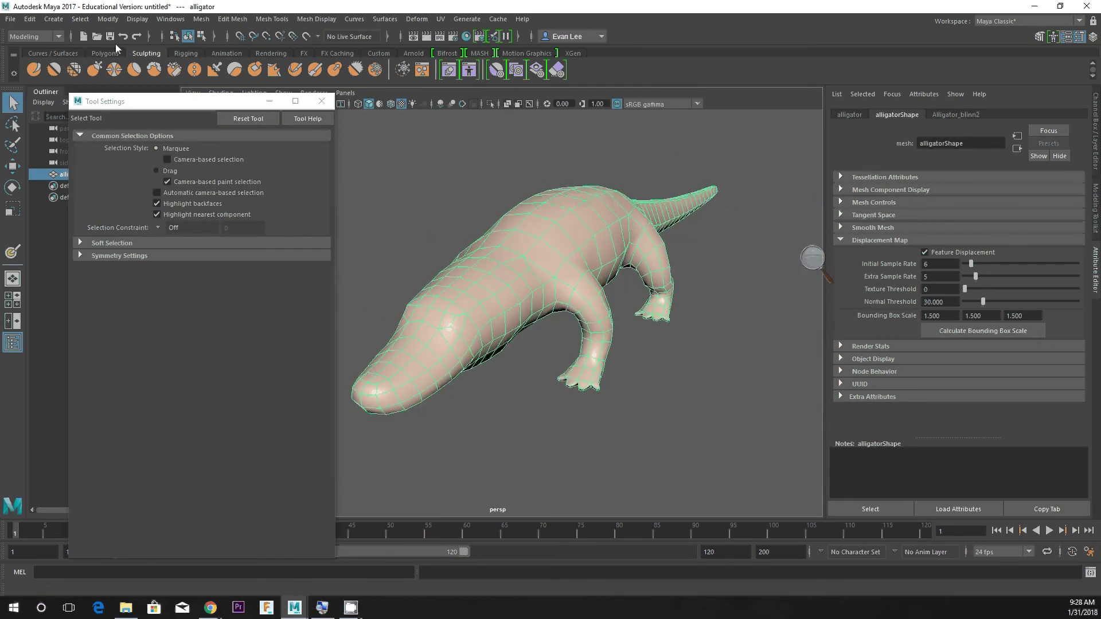
# Connect a file texture to the Bump Mapping of the alligator's Blinn material and activate the 3D Paint Tool on the mesh.
pyautogui.click(270, 53)
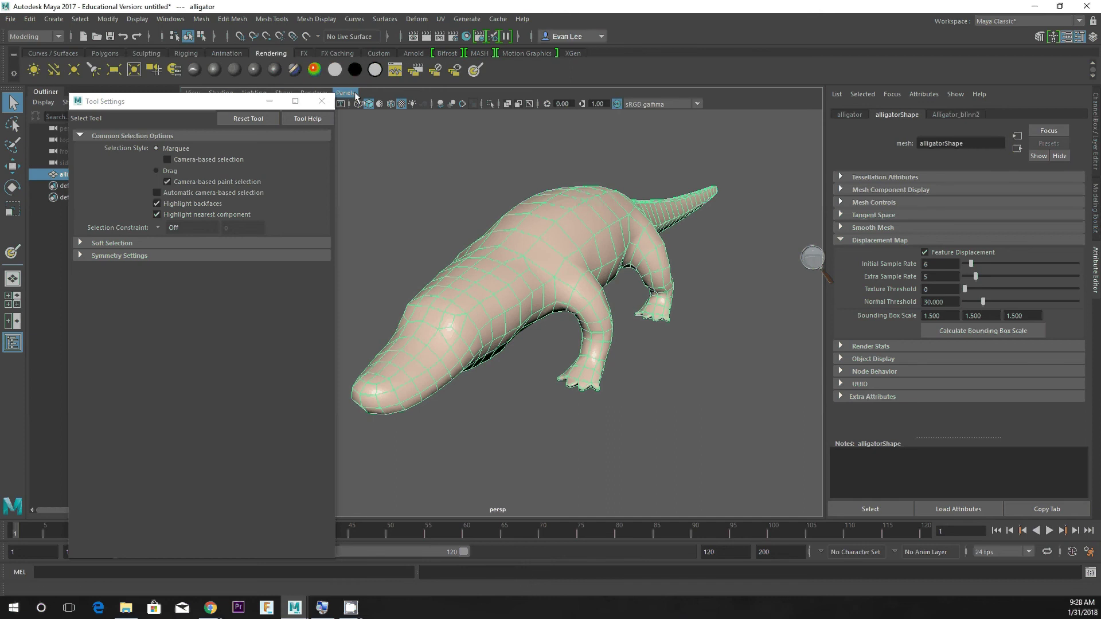
pyautogui.click(474, 70)
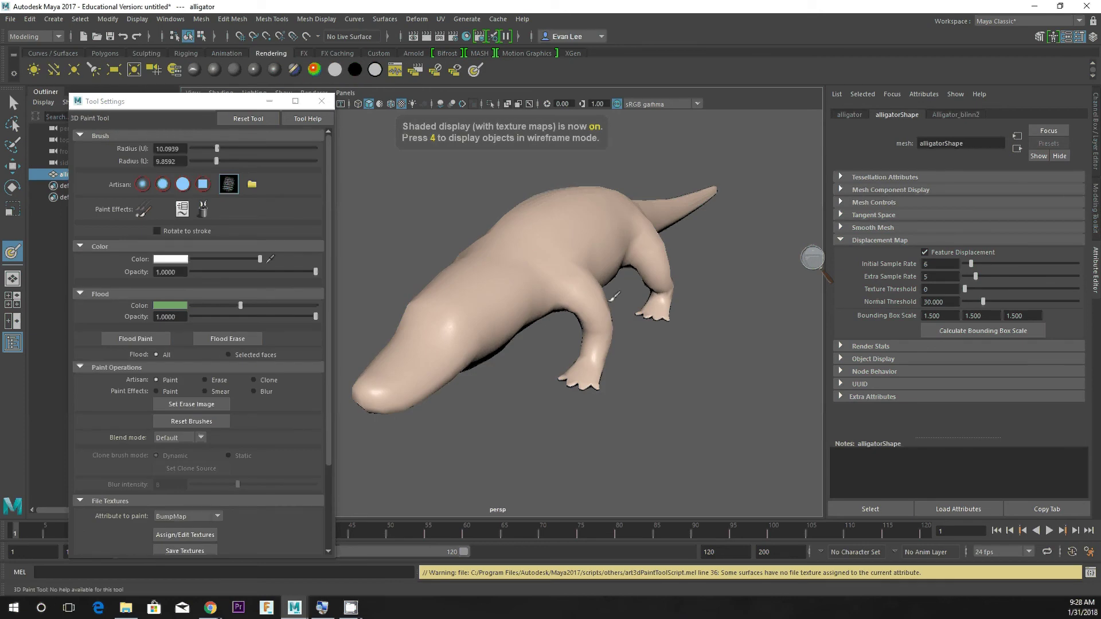
pyautogui.click(12, 112)
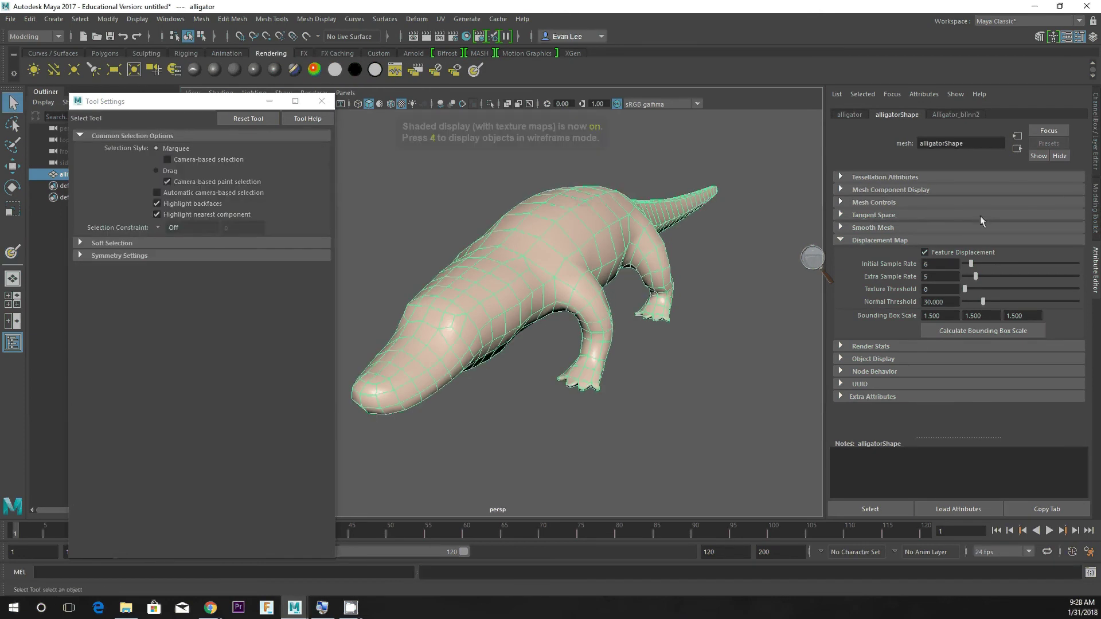
pyautogui.click(957, 115)
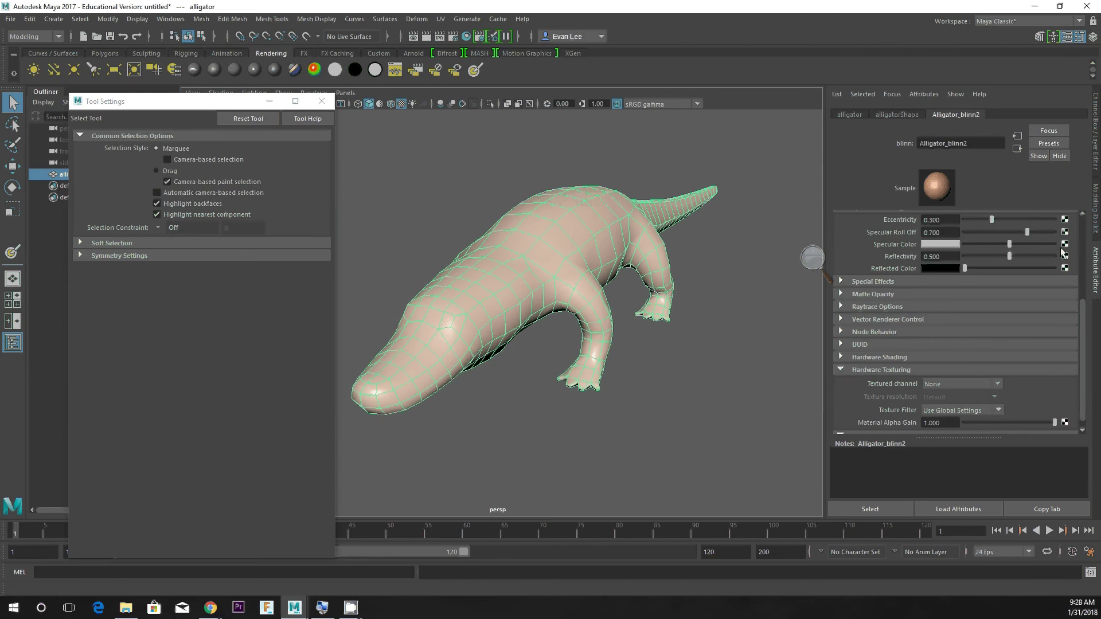
pyautogui.scroll(4, 1064, 258)
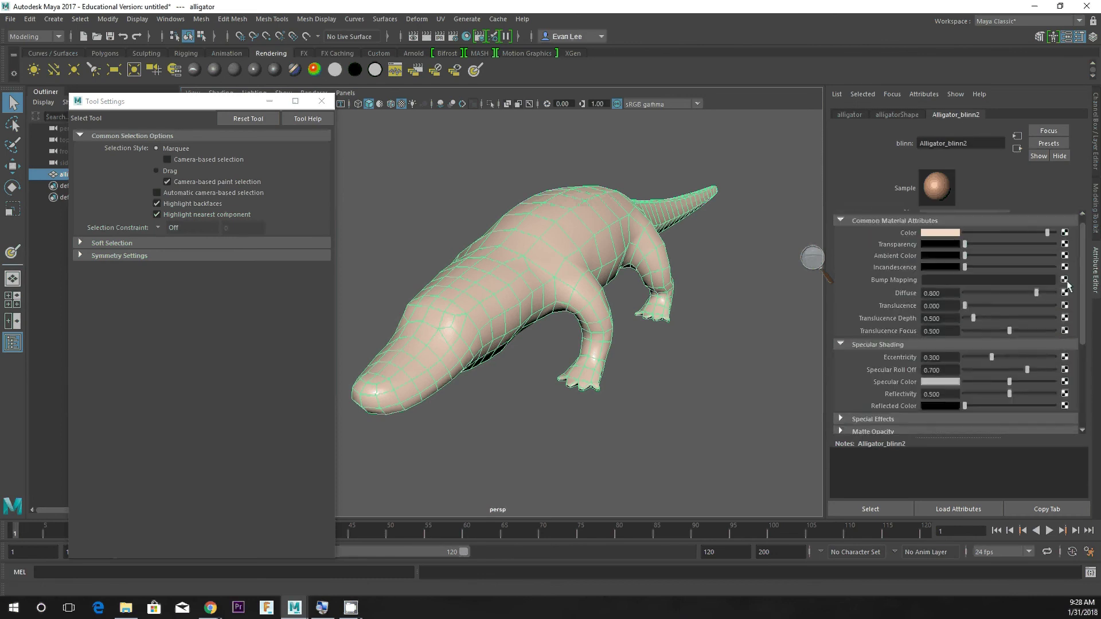
pyautogui.click(1064, 280)
pyautogui.click(459, 221)
pyautogui.click(510, 281)
pyautogui.click(475, 70)
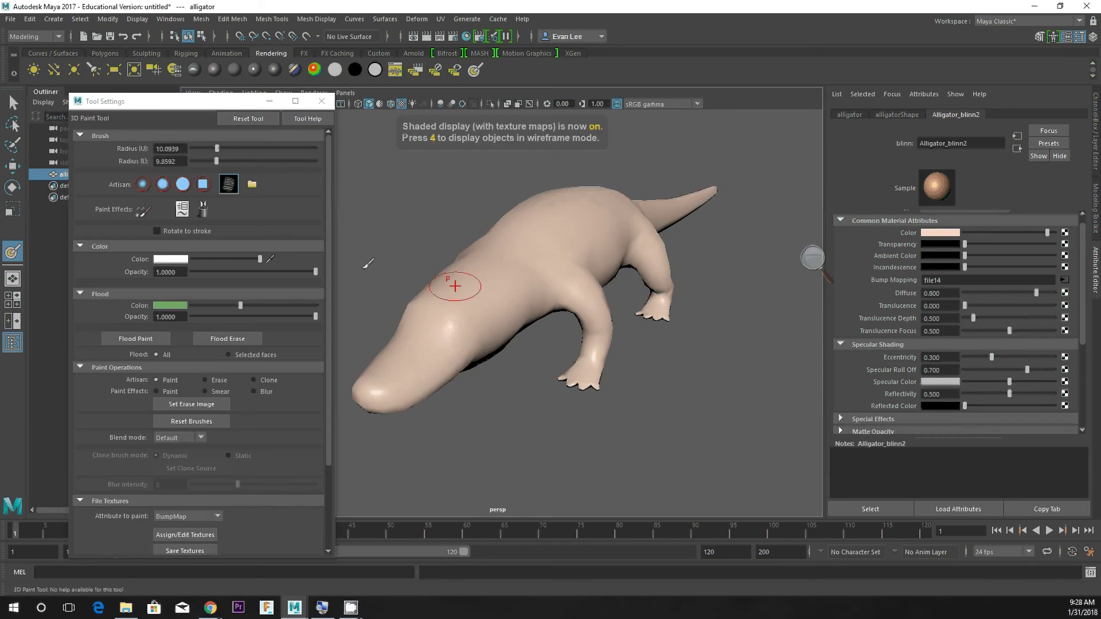
# Try bump strokes along the alligator's head and back at full opacity and at 0.1686 opacity, undoing each one.
pyautogui.keyDown('alt'); pyautogui.moveTo(455, 283); pyautogui.dragTo(371, 247); pyautogui.keyUp('alt')
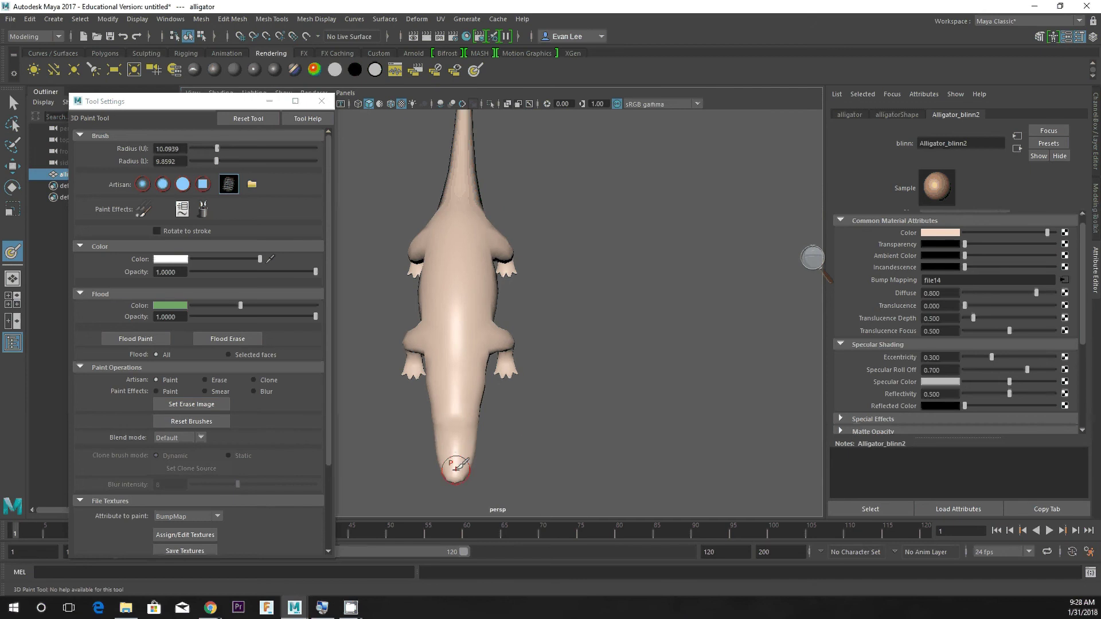
pyautogui.moveTo(455, 466); pyautogui.dragTo(455, 344)
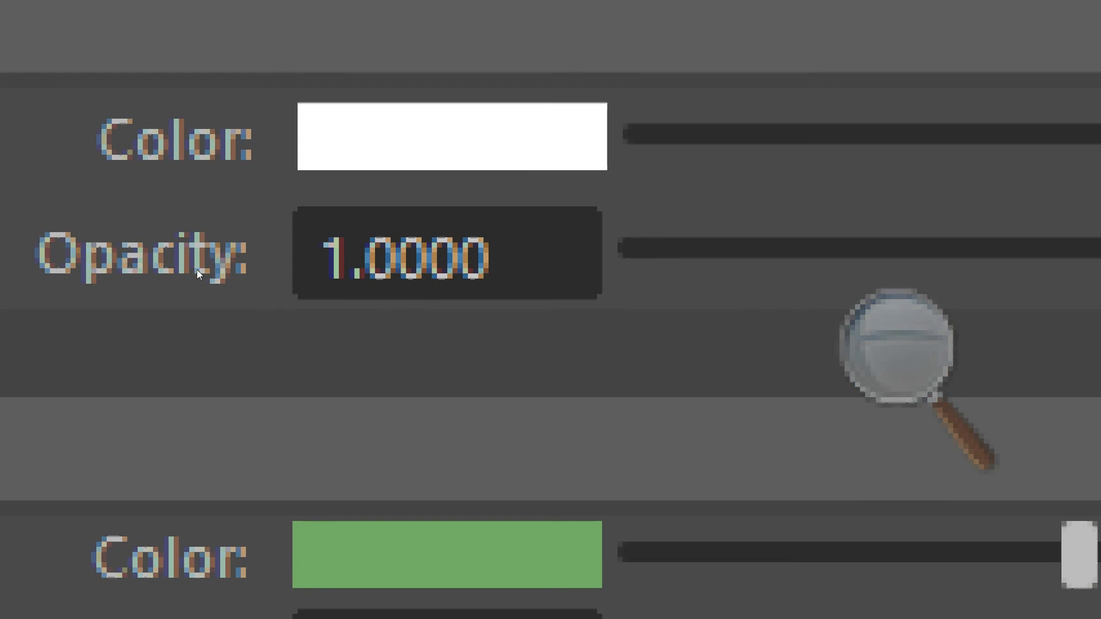
pyautogui.moveTo(197, 270); pyautogui.dragTo(212, 271)
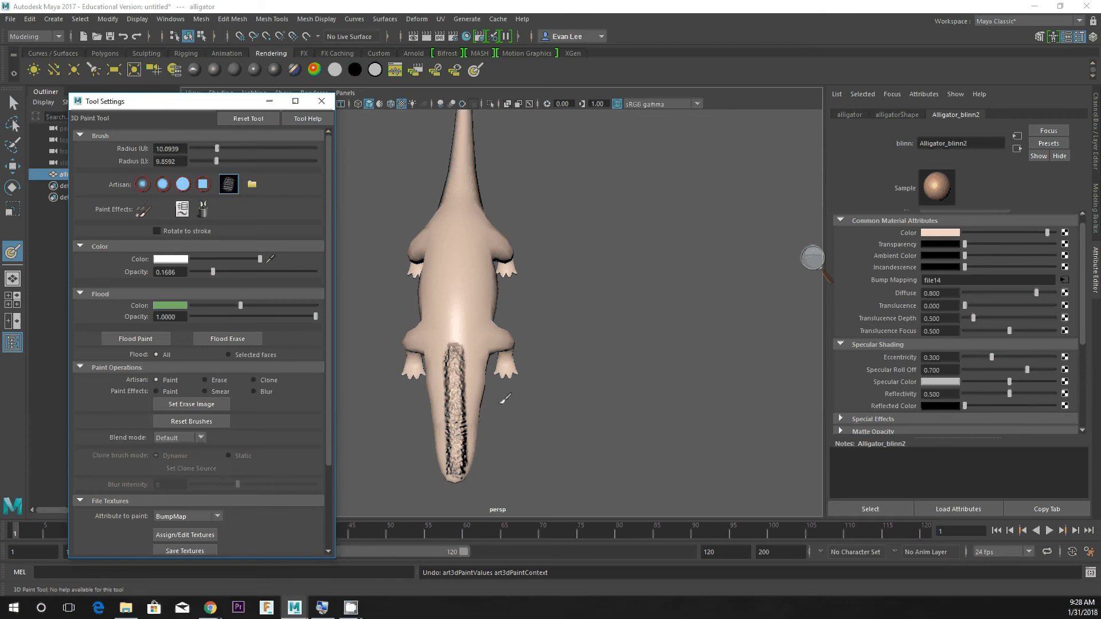
pyautogui.click(382, 249)
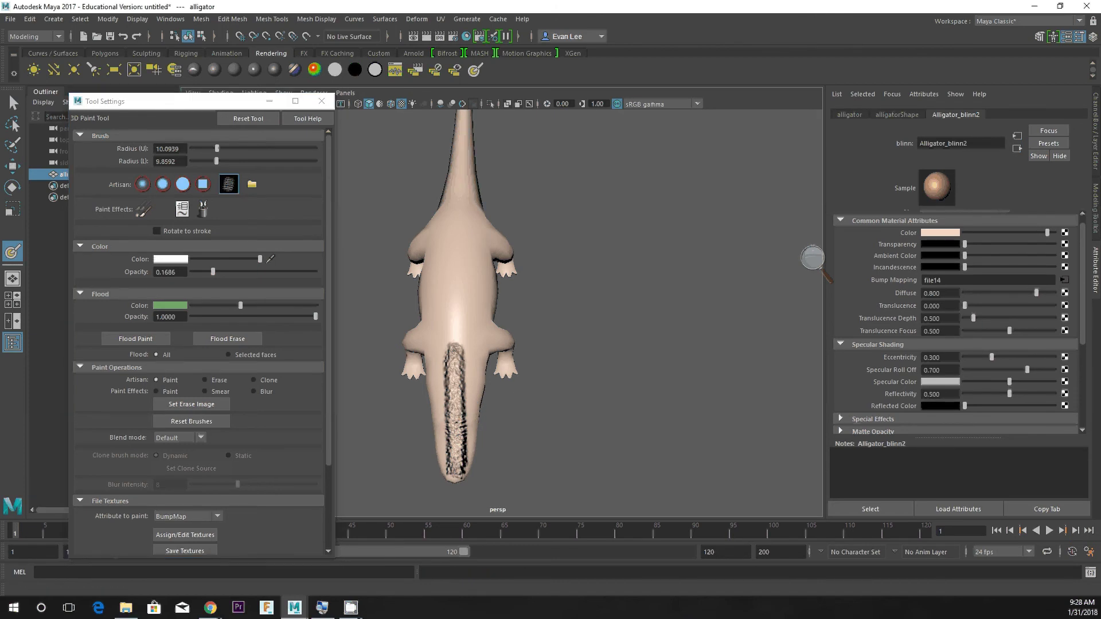
pyautogui.hotkey('ctrl', 'z')
pyautogui.hotkey('ctrl', 'z')
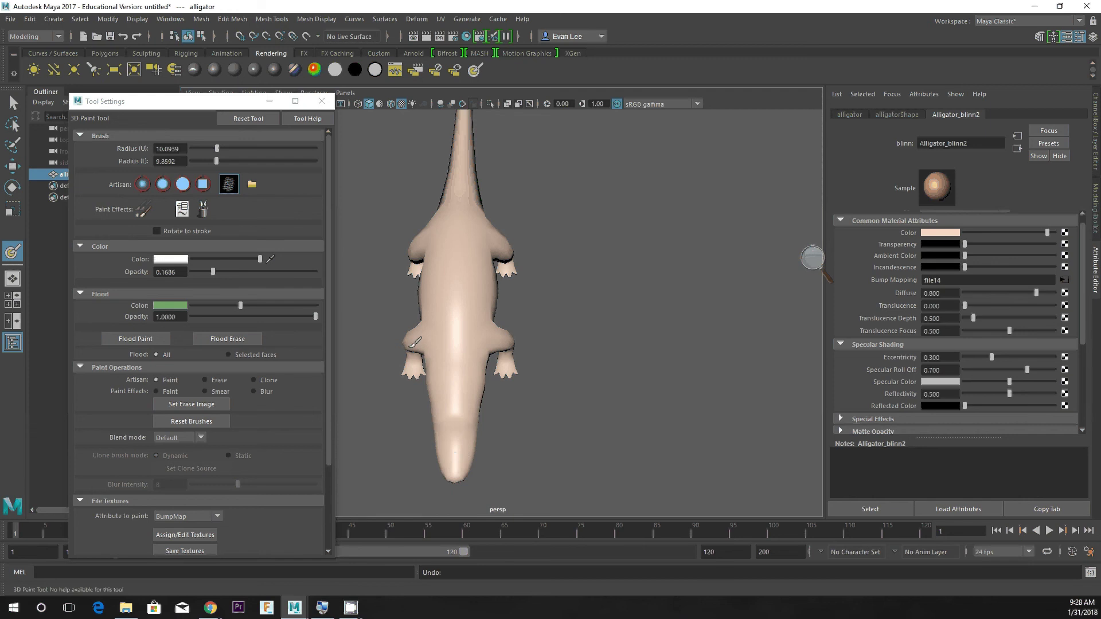
pyautogui.moveTo(447, 438)
pyautogui.mouseDown()
pyautogui.moveTo(450, 448)
pyautogui.moveTo(441, 333)
pyautogui.moveTo(451, 238)
pyautogui.mouseUp()
pyautogui.hotkey('ctrl', 'z')
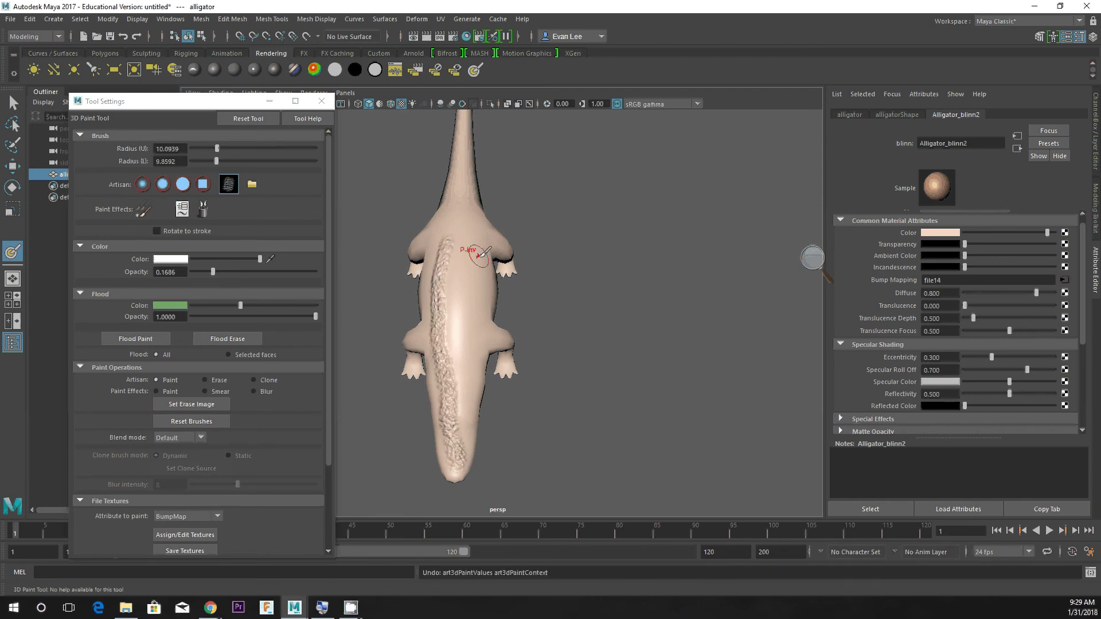
# Set the paint opacity to 0.0196 and both brush radii to 19.7183, and paint subtle bumps along the alligator's head and back.
pyautogui.moveTo(213, 271); pyautogui.dragTo(195, 271)
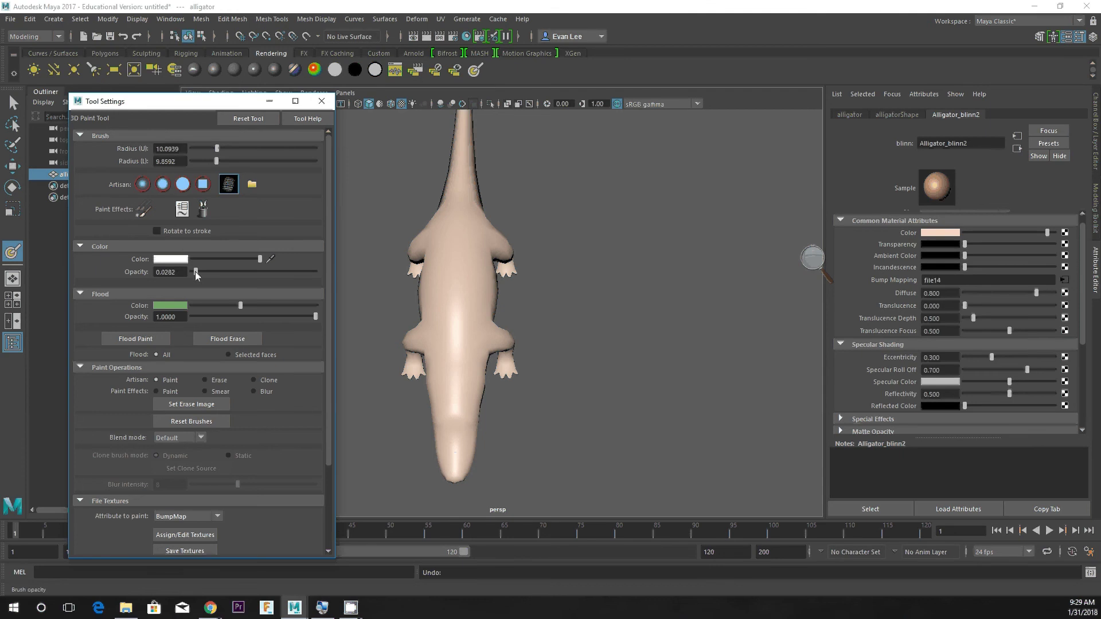
pyautogui.moveTo(217, 161); pyautogui.dragTo(241, 162)
pyautogui.moveTo(449, 463)
pyautogui.mouseDown()
pyautogui.moveTo(464, 146)
pyautogui.moveTo(473, 292)
pyautogui.mouseUp()
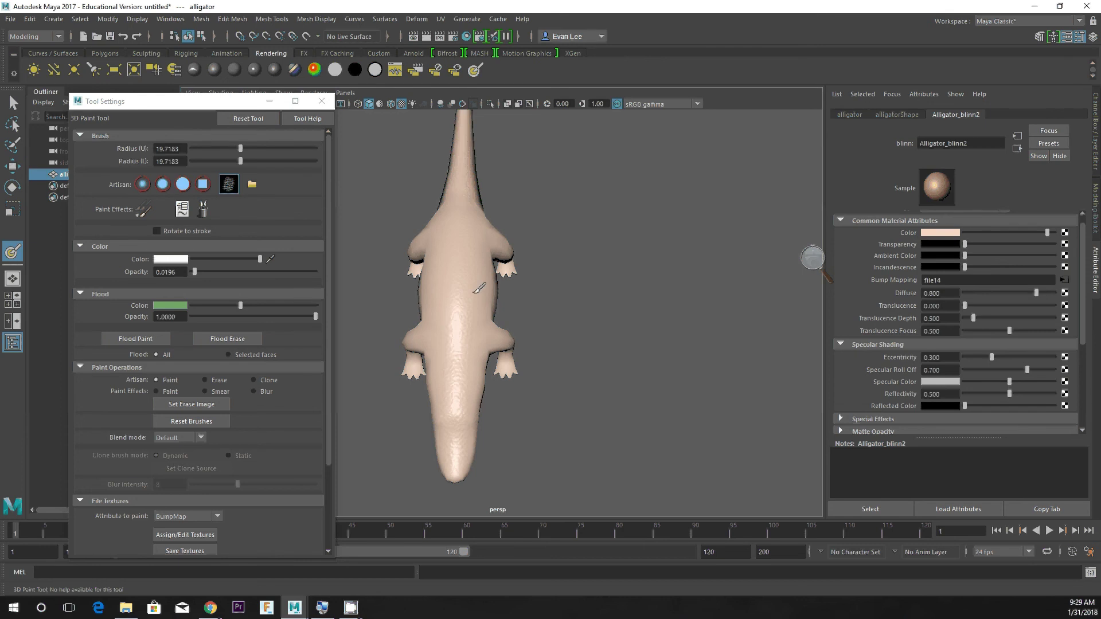
# Paint the subtle bump texture across the side of the alligator's head, neck and shoulder.
pyautogui.keyDown('alt'); pyautogui.moveTo(507, 375); pyautogui.dragTo(434, 368); pyautogui.keyUp('alt')
pyautogui.scroll(3, 400, 290)
pyautogui.keyDown('alt'); pyautogui.moveTo(401, 291); pyautogui.dragTo(617, 262, button='middle'); pyautogui.keyUp('alt')
pyautogui.scroll(4, 555, 272)
pyautogui.keyDown('alt'); pyautogui.moveTo(588, 229); pyautogui.dragTo(470, 331, button='middle'); pyautogui.keyUp('alt')
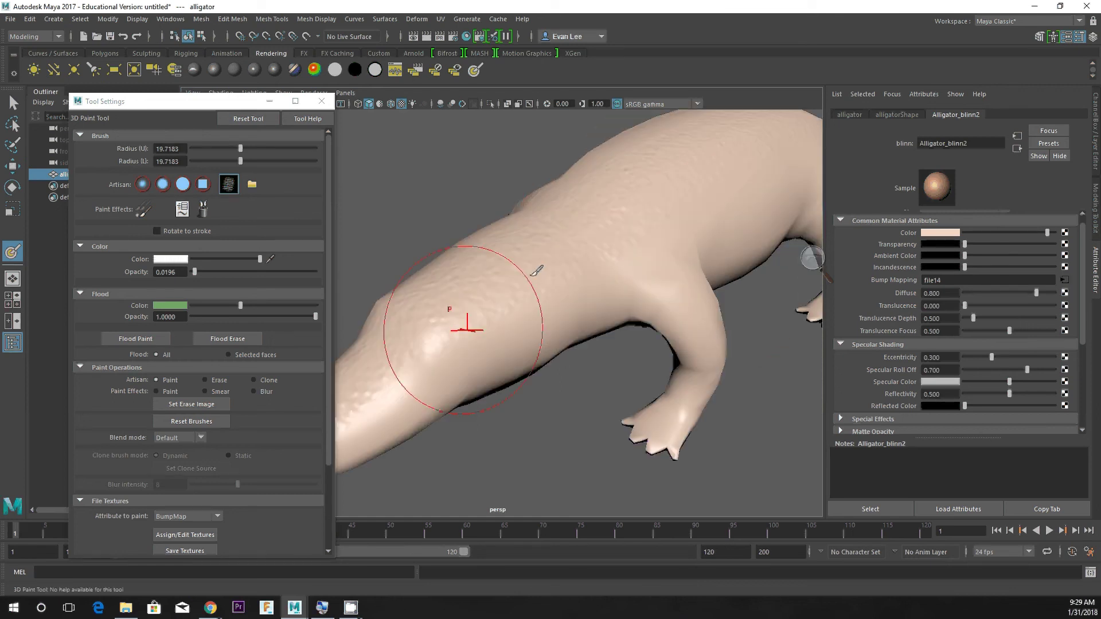
pyautogui.scroll(4, 536, 270)
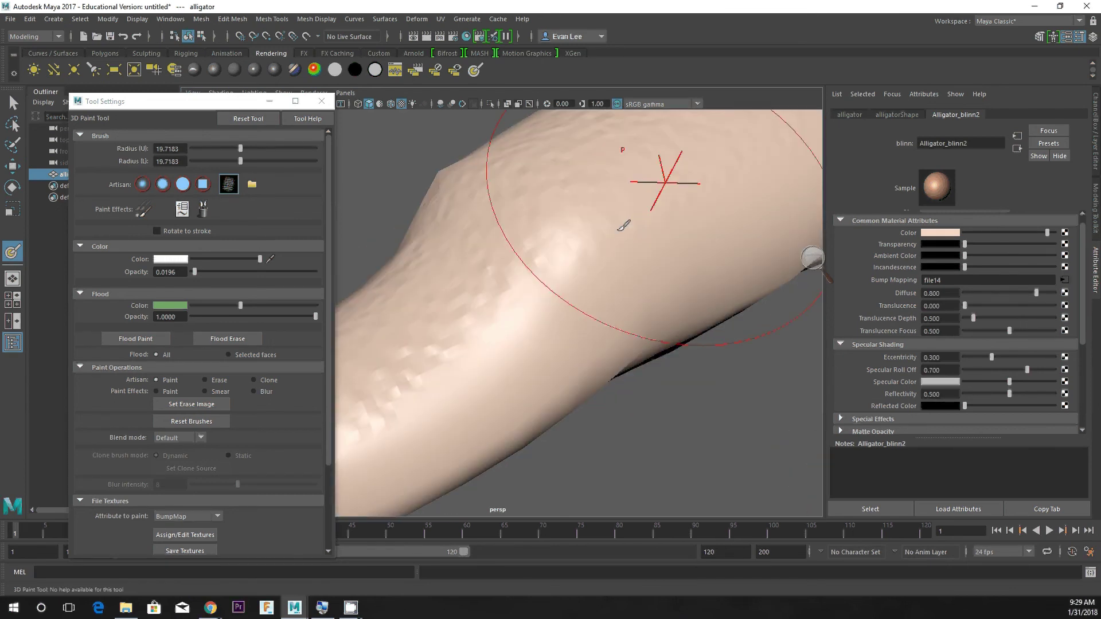
pyautogui.moveTo(619, 230)
pyautogui.mouseDown()
pyautogui.moveTo(451, 388)
pyautogui.moveTo(751, 165)
pyautogui.mouseUp()
# Extend the painted bump texture along the alligator's flank and onto the side of its tail.
pyautogui.scroll(-5, 757, 160)
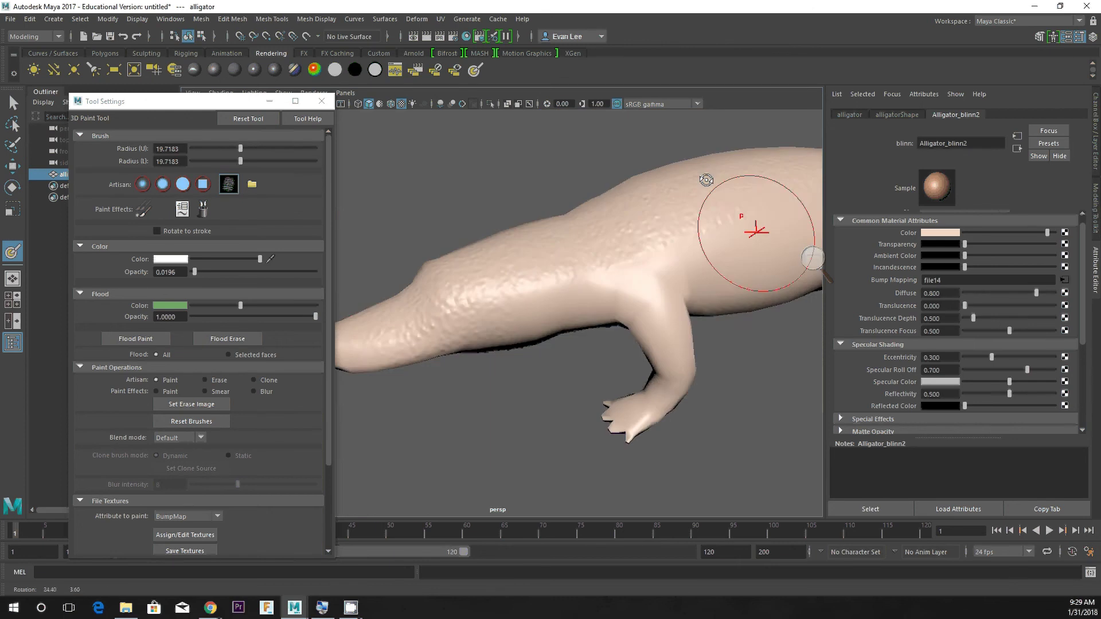
pyautogui.keyDown('alt'); pyautogui.moveTo(778, 254); pyautogui.dragTo(690, 267, button='middle'); pyautogui.keyUp('alt')
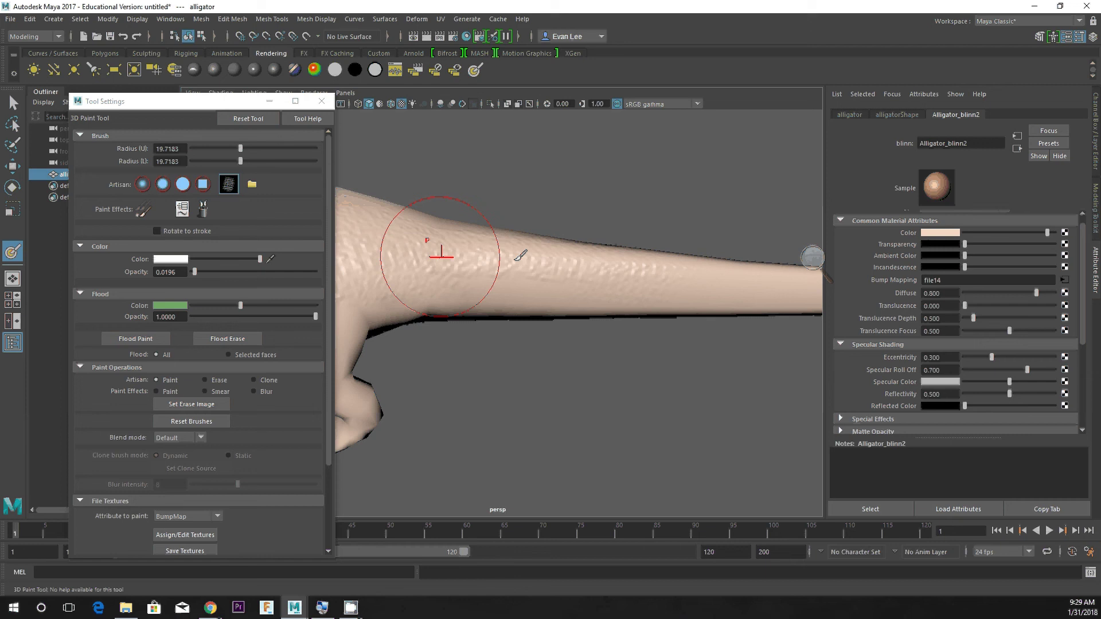
pyautogui.scroll(-3, 769, 253)
# Paint the bump texture over the alligator's opposite flank and the remaining smooth parts of its body and tail.
pyautogui.keyDown('alt'); pyautogui.moveTo(764, 248); pyautogui.dragTo(401, 221); pyautogui.keyUp('alt')
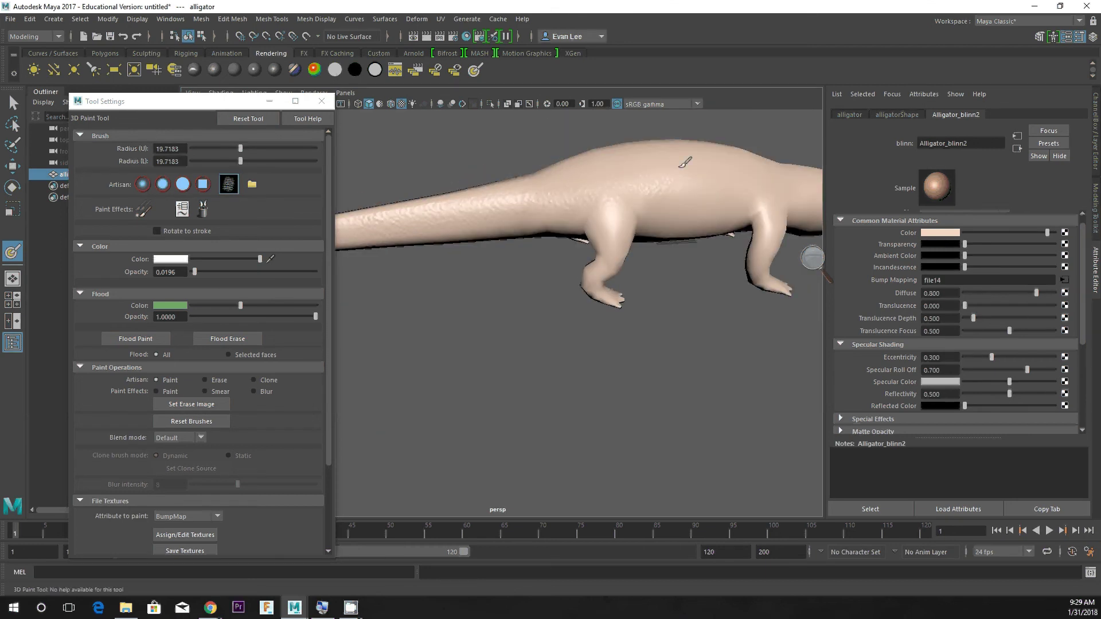
pyautogui.scroll(5, 627, 216)
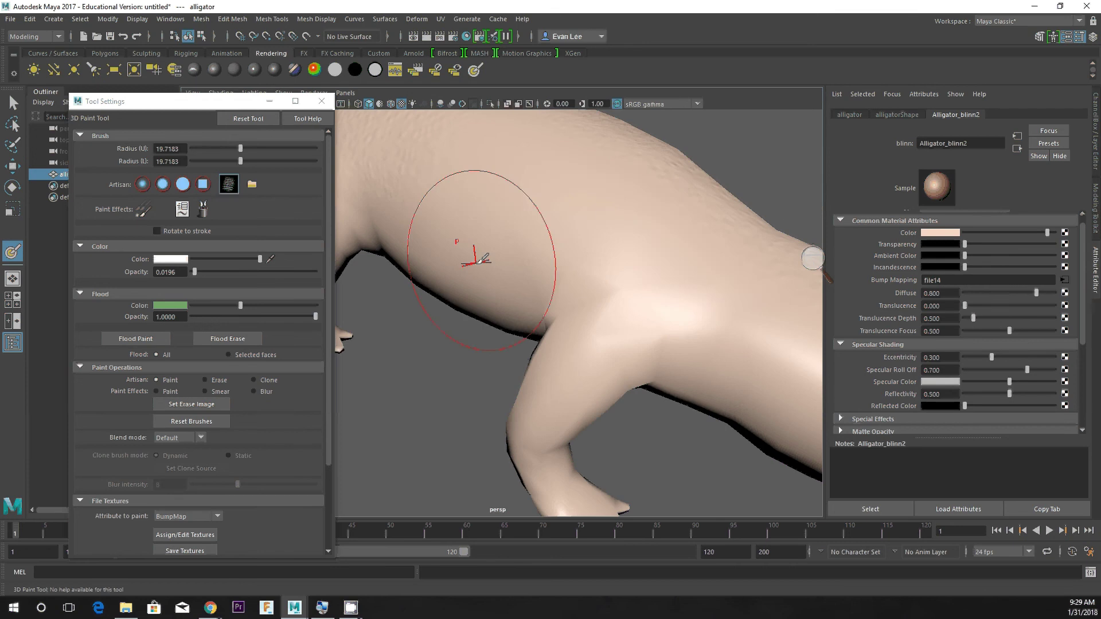
pyautogui.moveTo(432, 167); pyautogui.dragTo(730, 258)
pyautogui.moveTo(731, 258)
pyautogui.keyDown('alt'); pyautogui.mouseDown(button='right')
pyautogui.moveTo(501, 261)
pyautogui.moveTo(471, 246)
pyautogui.mouseUp(button='right'); pyautogui.keyUp('alt')
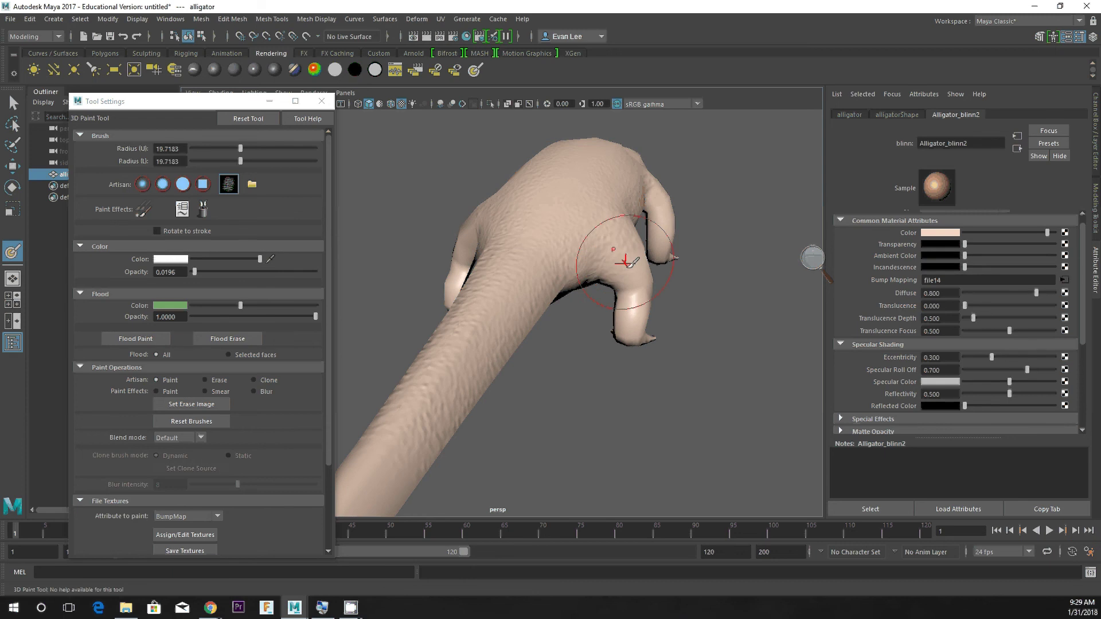
pyautogui.keyDown('alt'); pyautogui.moveTo(455, 291); pyautogui.dragTo(585, 177); pyautogui.keyUp('alt')
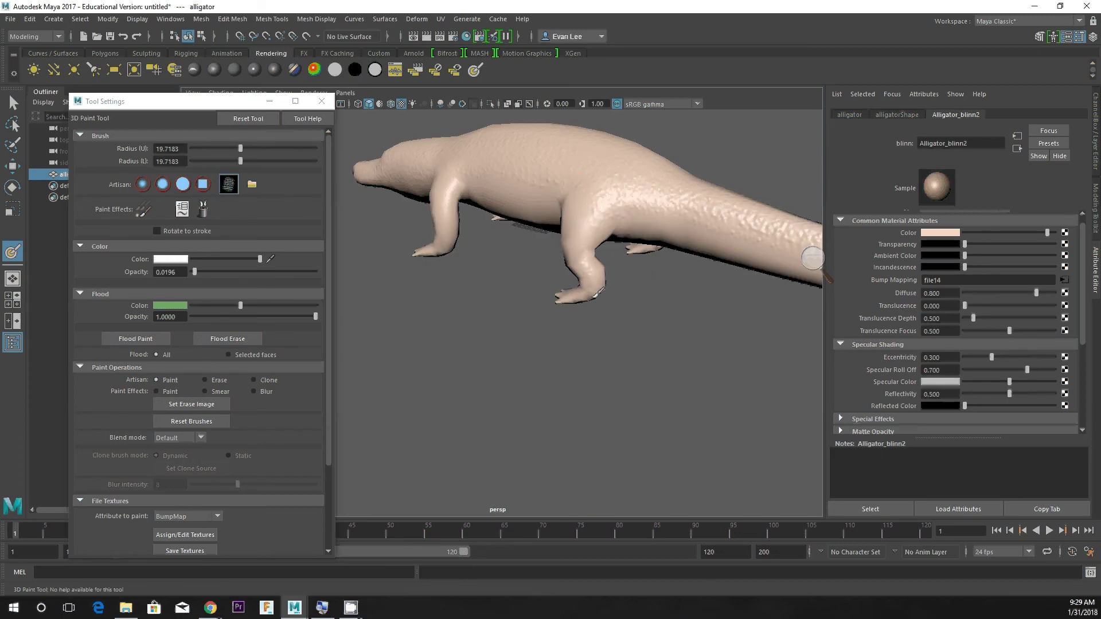
pyautogui.moveTo(596, 295)
pyautogui.keyDown('alt'); pyautogui.mouseDown()
pyautogui.moveTo(521, 388)
pyautogui.moveTo(611, 362)
pyautogui.moveTo(570, 392)
pyautogui.moveTo(630, 384)
pyautogui.moveTo(583, 398)
pyautogui.moveTo(565, 304)
pyautogui.mouseUp(); pyautogui.keyUp('alt')
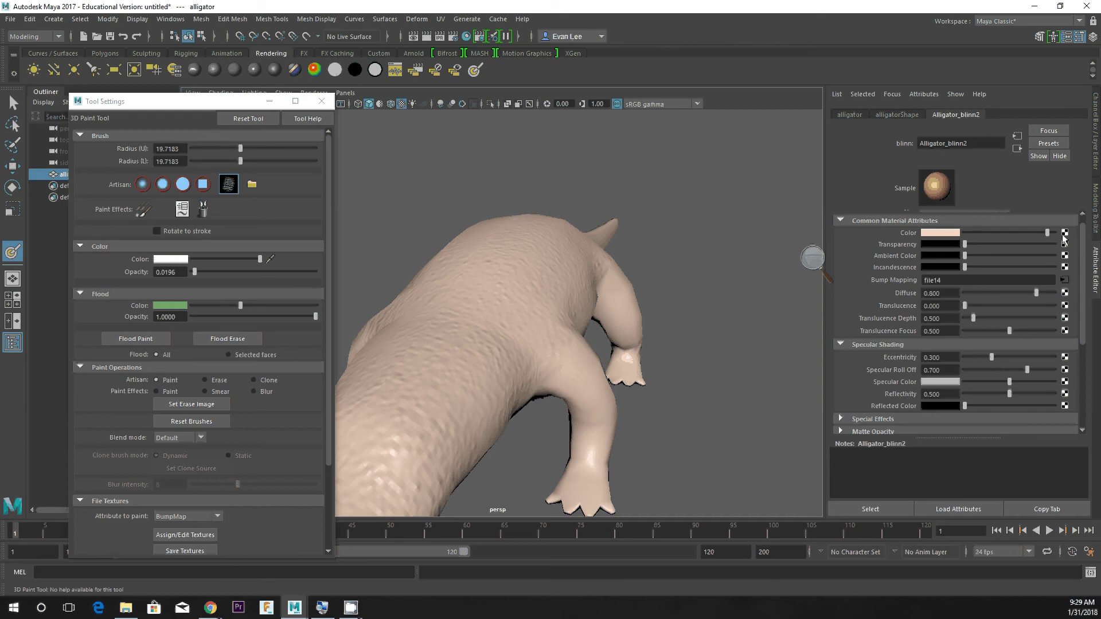
# Set the attribute to paint to Color with a file texture assigned, and flood the whole alligator with green.
pyautogui.scroll(1, 1064, 239)
pyautogui.press('super+plus')
pyautogui.press('super+plus')
pyautogui.press('super+plus')
pyautogui.press('super+plus')
pyautogui.press('super+plus')
pyautogui.press('super+plus')
pyautogui.press('super+plus')
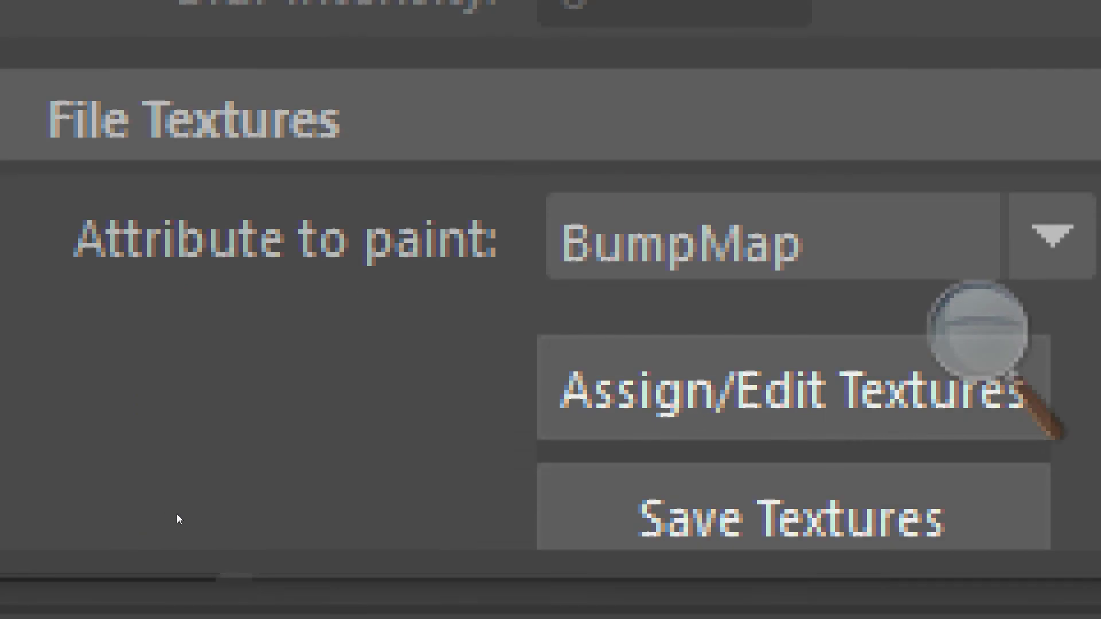
pyautogui.click(773, 236)
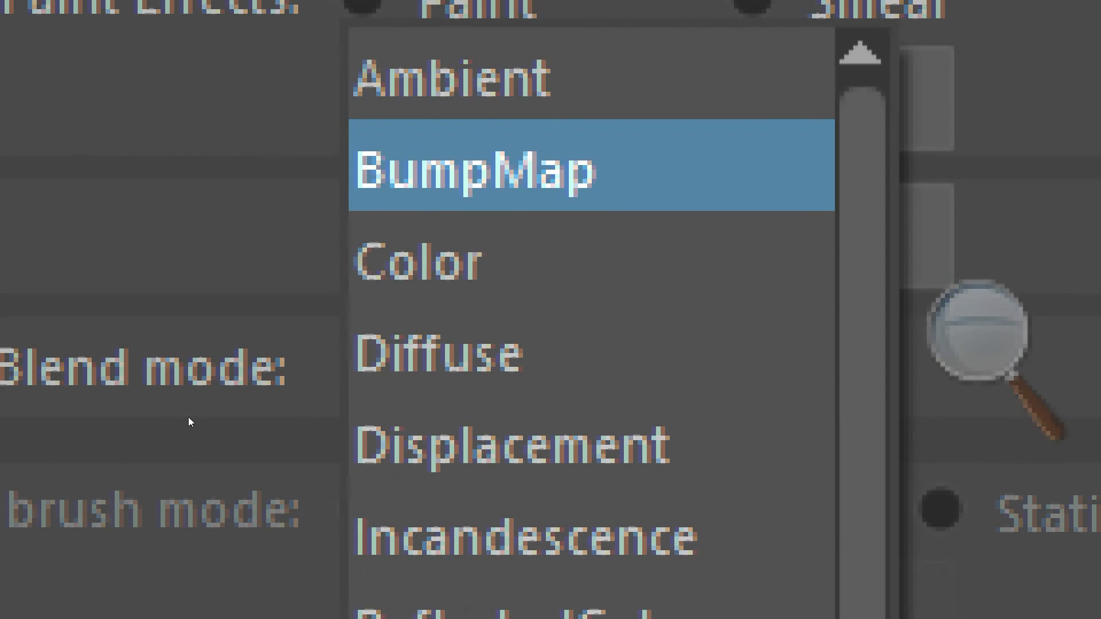
pyautogui.click(511, 8)
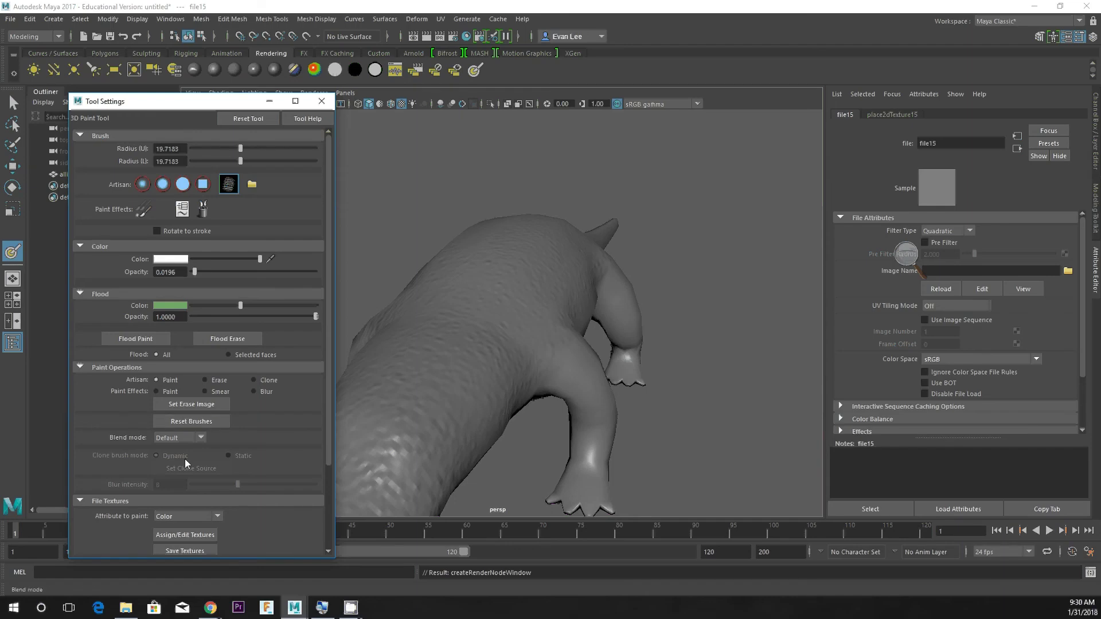
pyautogui.click(140, 340)
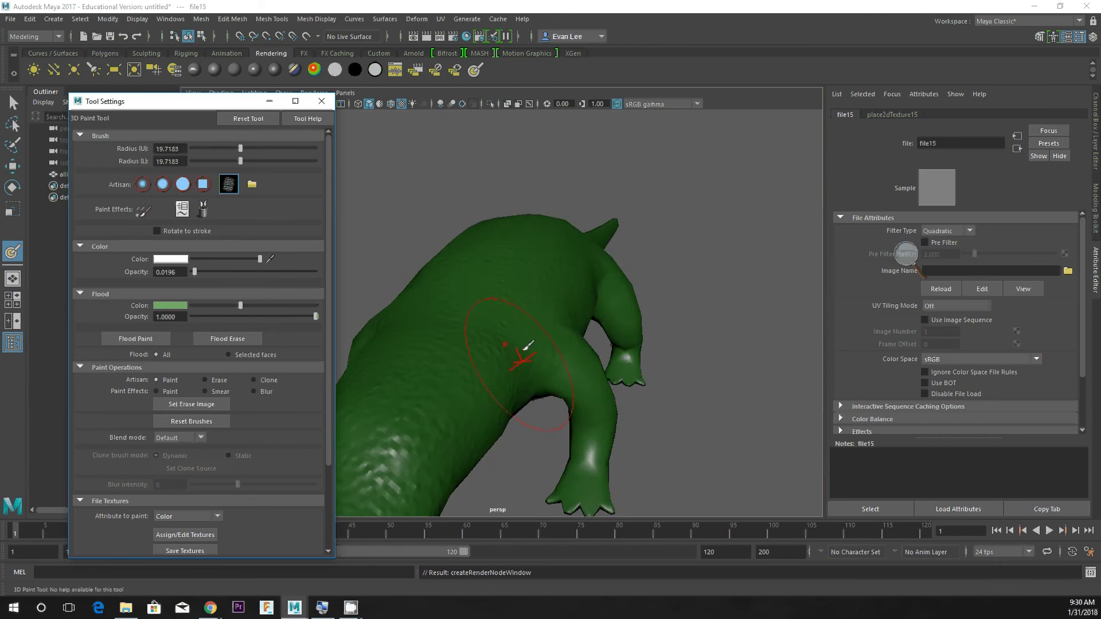
# Examine how the bump texture reads under the green colour, close up on the body and across the whole alligator.
pyautogui.keyDown('alt'); pyautogui.moveTo(519, 354); pyautogui.dragTo(484, 346, button='right'); pyautogui.keyUp('alt')
pyautogui.moveTo(484, 346)
pyautogui.keyDown('alt'); pyautogui.mouseDown(button='middle')
pyautogui.moveTo(684, 278)
pyautogui.moveTo(618, 292)
pyautogui.mouseUp(button='middle'); pyautogui.keyUp('alt')
pyautogui.scroll(5, 532, 298)
pyautogui.scroll(3, 533, 298)
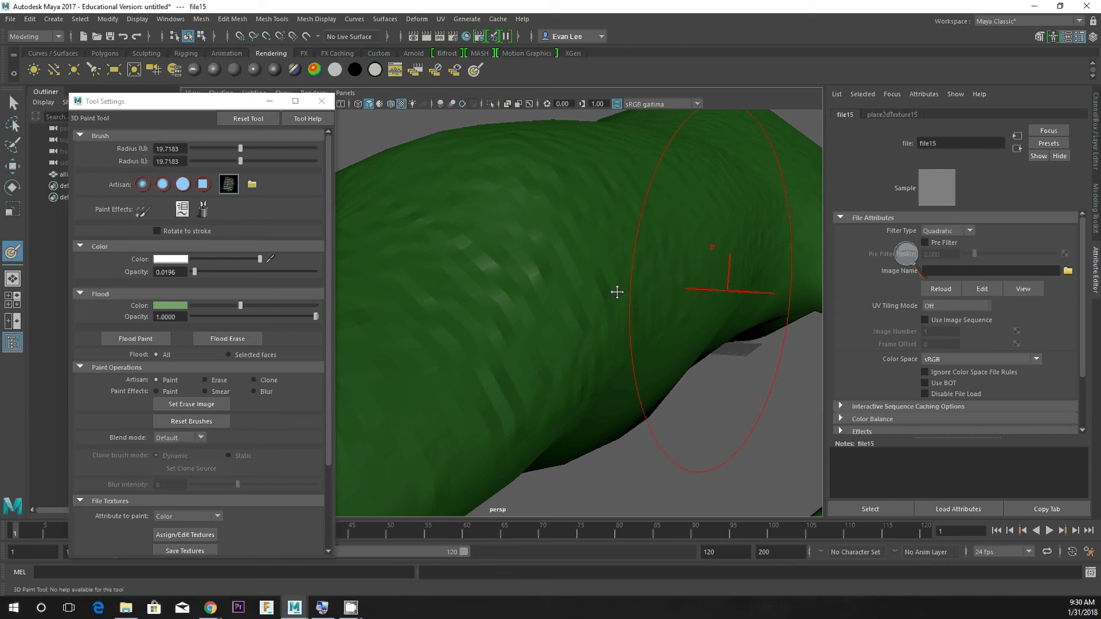
pyautogui.scroll(-5, 617, 291)
pyautogui.moveTo(677, 307)
pyautogui.keyDown('alt'); pyautogui.mouseDown()
pyautogui.moveTo(536, 320)
pyautogui.moveTo(677, 321)
pyautogui.mouseUp(); pyautogui.keyUp('alt')
pyautogui.scroll(-3, 676, 321)
pyautogui.keyDown('alt'); pyautogui.moveTo(770, 287); pyautogui.dragTo(676, 267, button='middle'); pyautogui.keyUp('alt')
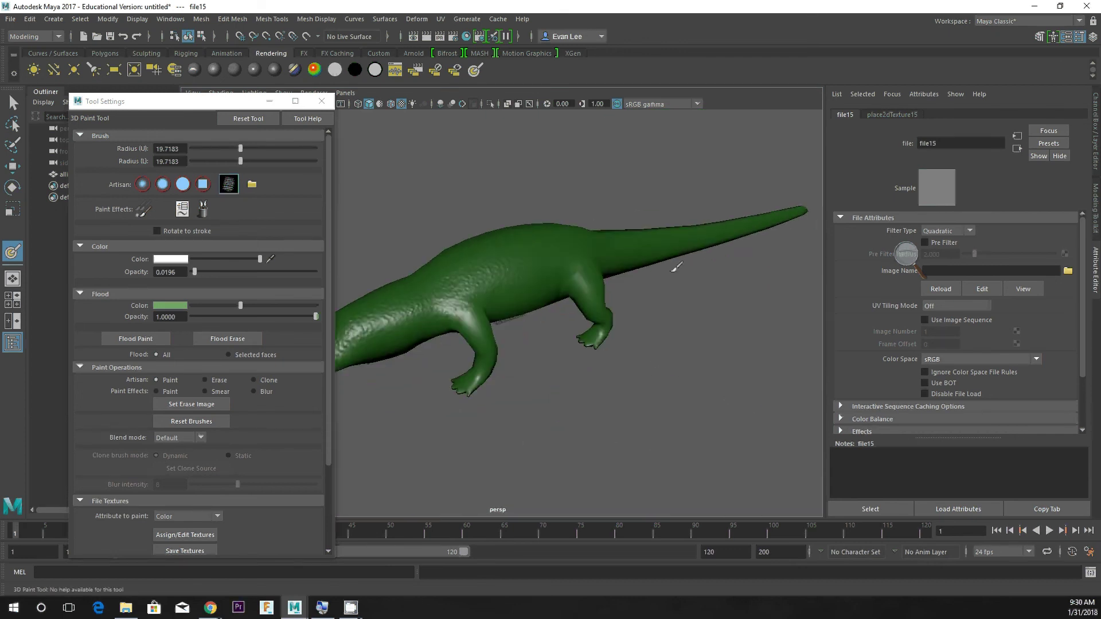
pyautogui.scroll(-4, 677, 268)
pyautogui.keyDown('alt'); pyautogui.moveTo(676, 267); pyautogui.dragTo(619, 246); pyautogui.keyUp('alt')
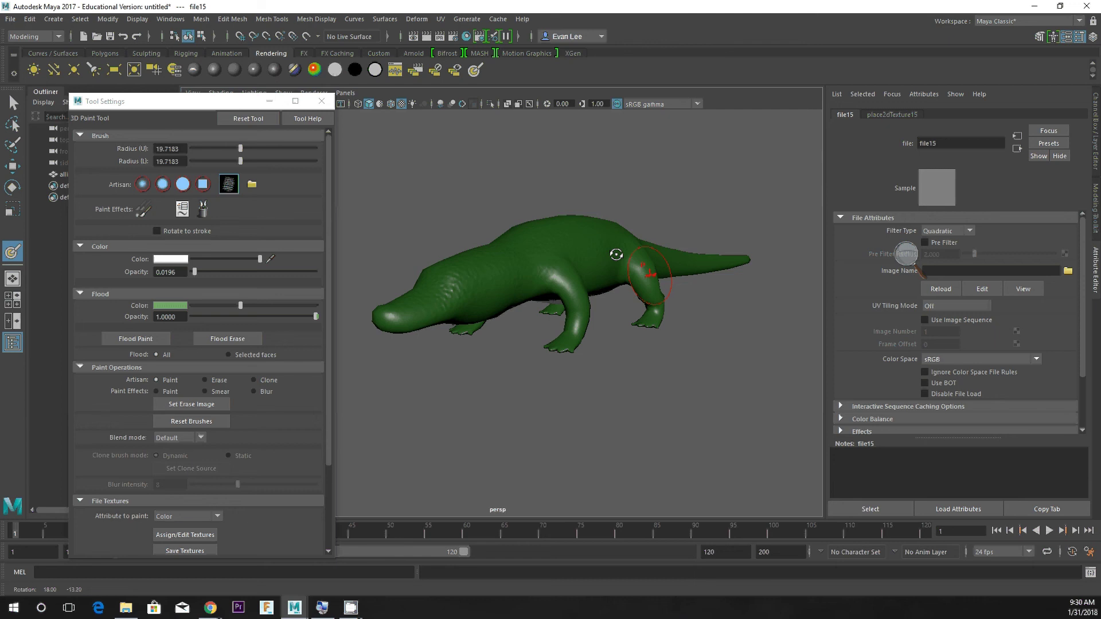
# Set the paint colour to a brighter green and switch to the soft round Artisan brush.
pyautogui.click(171, 259)
pyautogui.click(474, 346)
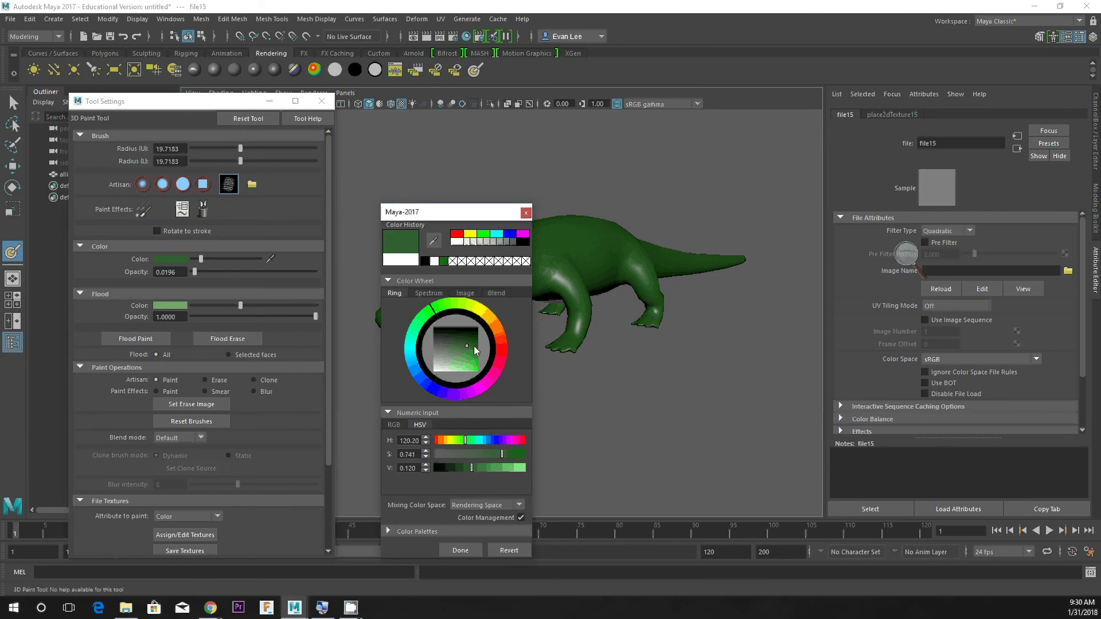
pyautogui.click(451, 549)
pyautogui.moveTo(200, 260); pyautogui.dragTo(216, 262)
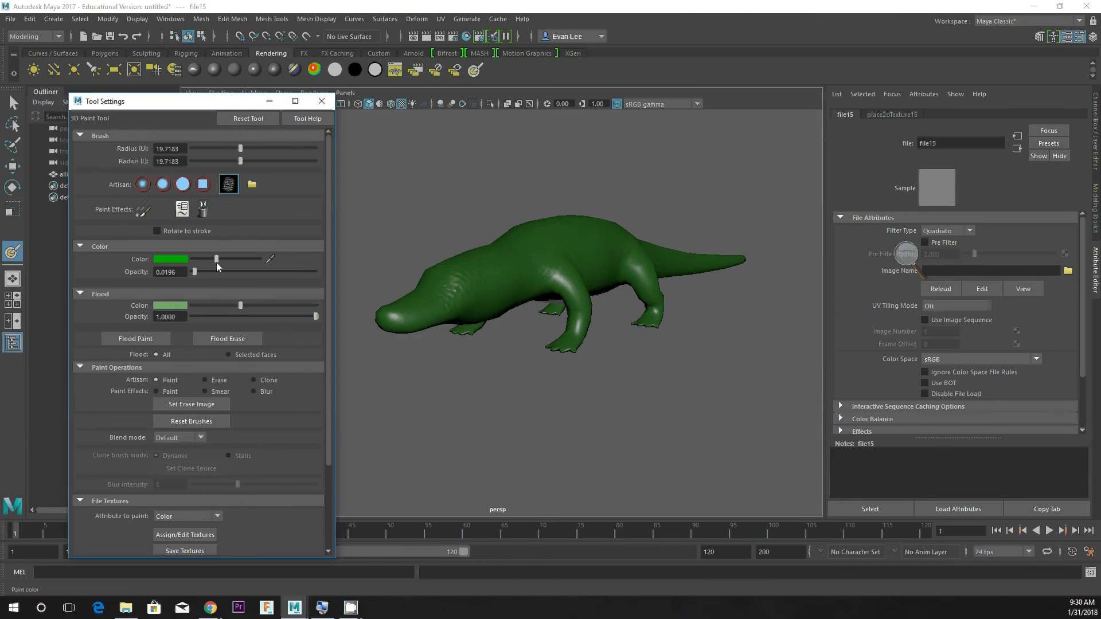
pyautogui.moveTo(584, 241)
pyautogui.keyDown('alt'); pyautogui.mouseDown()
pyautogui.moveTo(522, 281)
pyautogui.moveTo(571, 244)
pyautogui.mouseUp(); pyautogui.keyUp('alt')
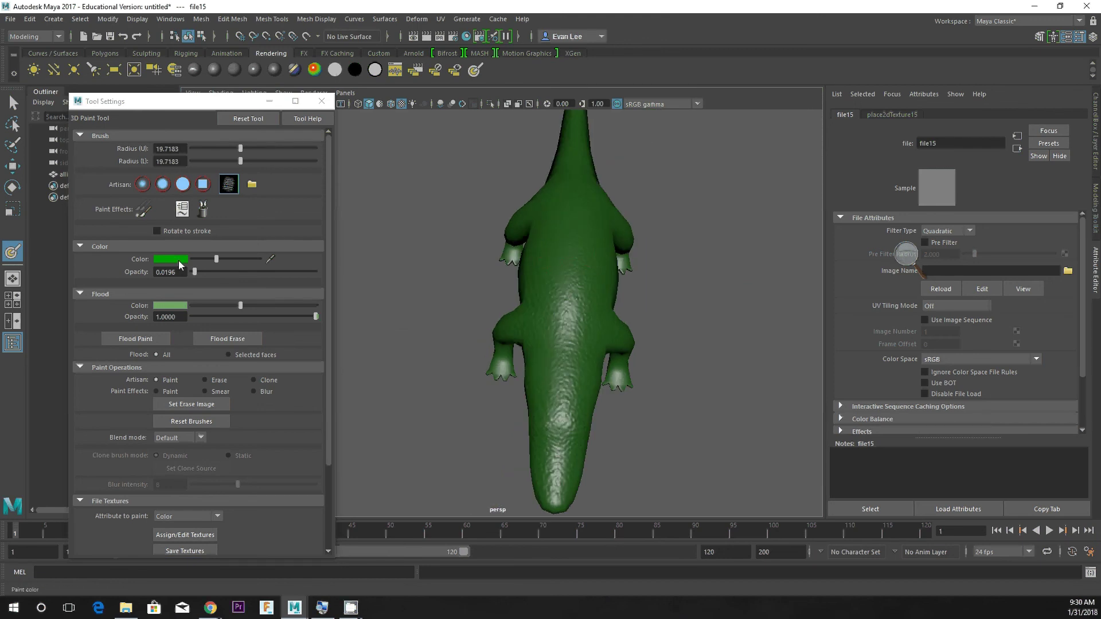
pyautogui.click(143, 184)
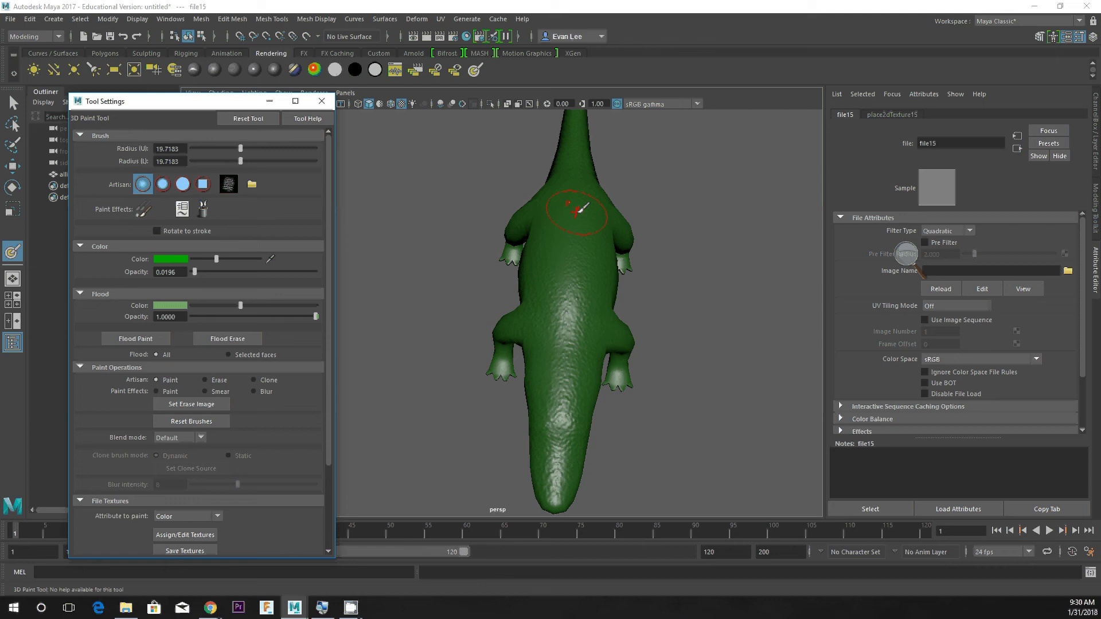
# Inspect the scaly skin on the alligator's back, shoulder and flank from close range and from the front.
pyautogui.keyDown('alt'); pyautogui.moveTo(552, 224); pyautogui.dragTo(566, 315); pyautogui.keyUp('alt')
pyautogui.scroll(5, 553, 307)
pyautogui.keyDown('alt'); pyautogui.moveTo(552, 308); pyautogui.dragTo(592, 339, button='middle'); pyautogui.keyUp('alt')
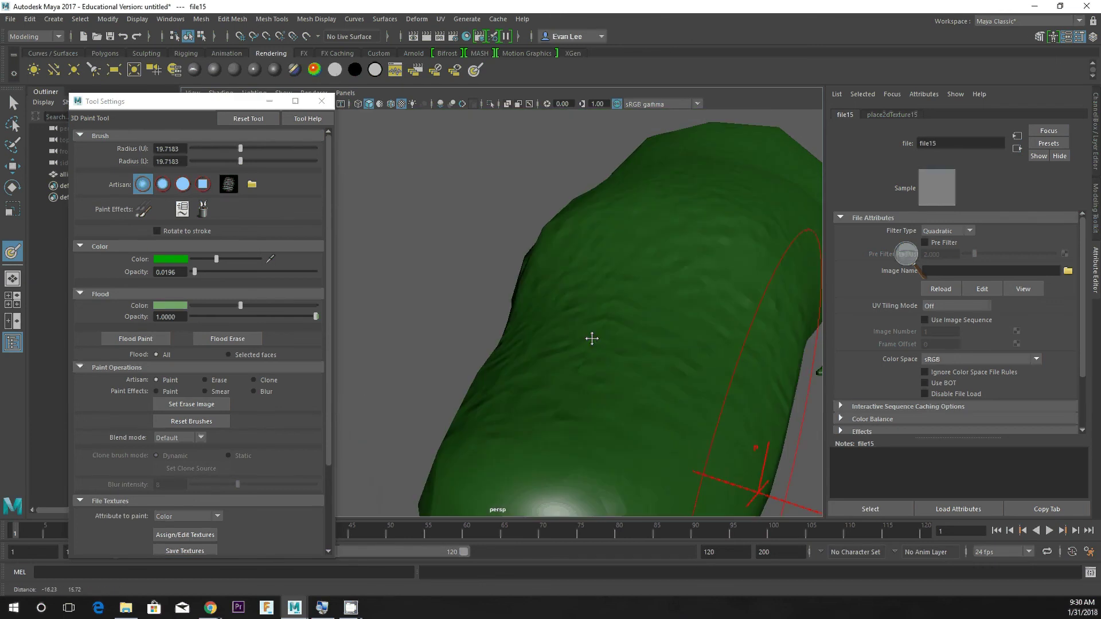
pyautogui.keyDown('alt'); pyautogui.moveTo(592, 339); pyautogui.dragTo(573, 332, button='right'); pyautogui.keyUp('alt')
pyautogui.moveTo(528, 319)
pyautogui.keyDown('alt'); pyautogui.mouseDown()
pyautogui.moveTo(588, 308)
pyautogui.moveTo(516, 320)
pyautogui.moveTo(521, 332)
pyautogui.moveTo(552, 334)
pyautogui.mouseUp(); pyautogui.keyUp('alt')
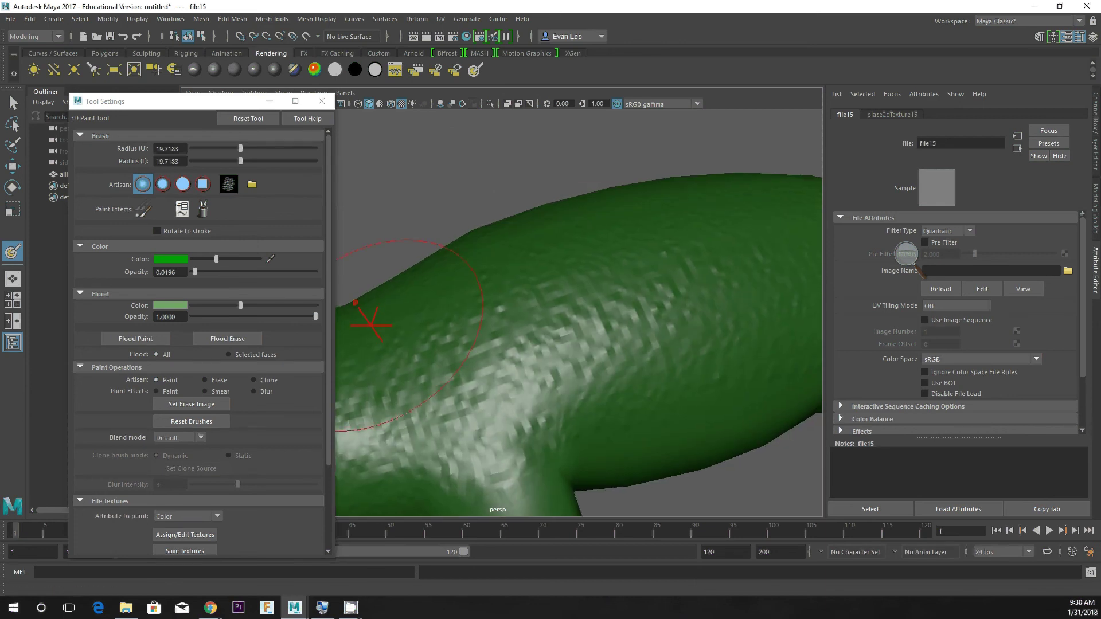
pyautogui.scroll(-5, 495, 238)
pyautogui.keyDown('alt'); pyautogui.moveTo(499, 239); pyautogui.dragTo(553, 235); pyautogui.keyUp('alt')
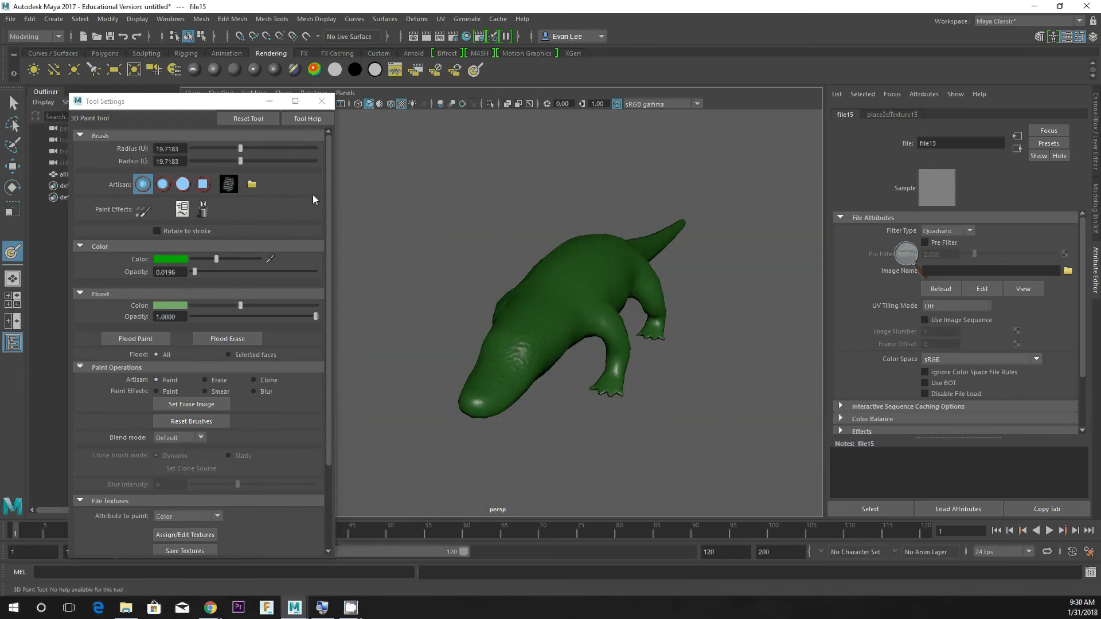